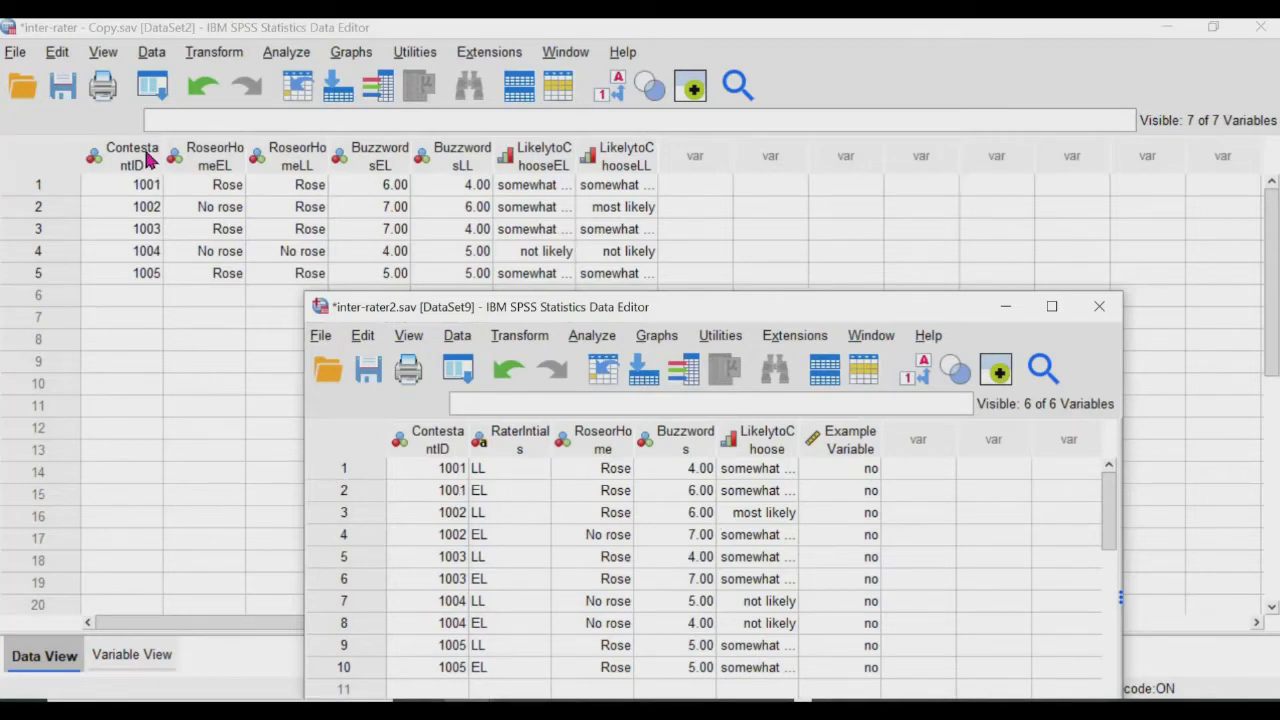
Check the inter-rater2 column variable info and maximize the long-format data window.
mouse_move(146, 160)
mouse_move(211, 171)
left_click(1051, 306)
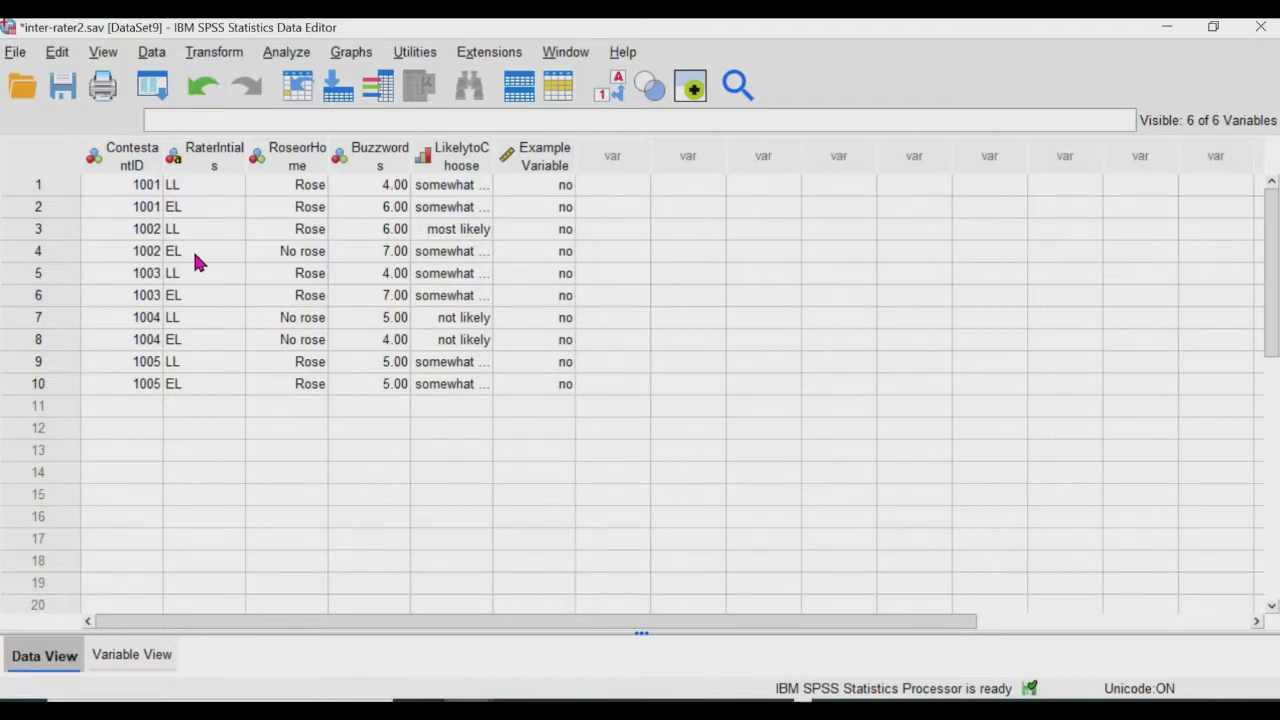
Start Data > Restructure without saving, choosing to restructure cases into variables.
left_click(143, 52)
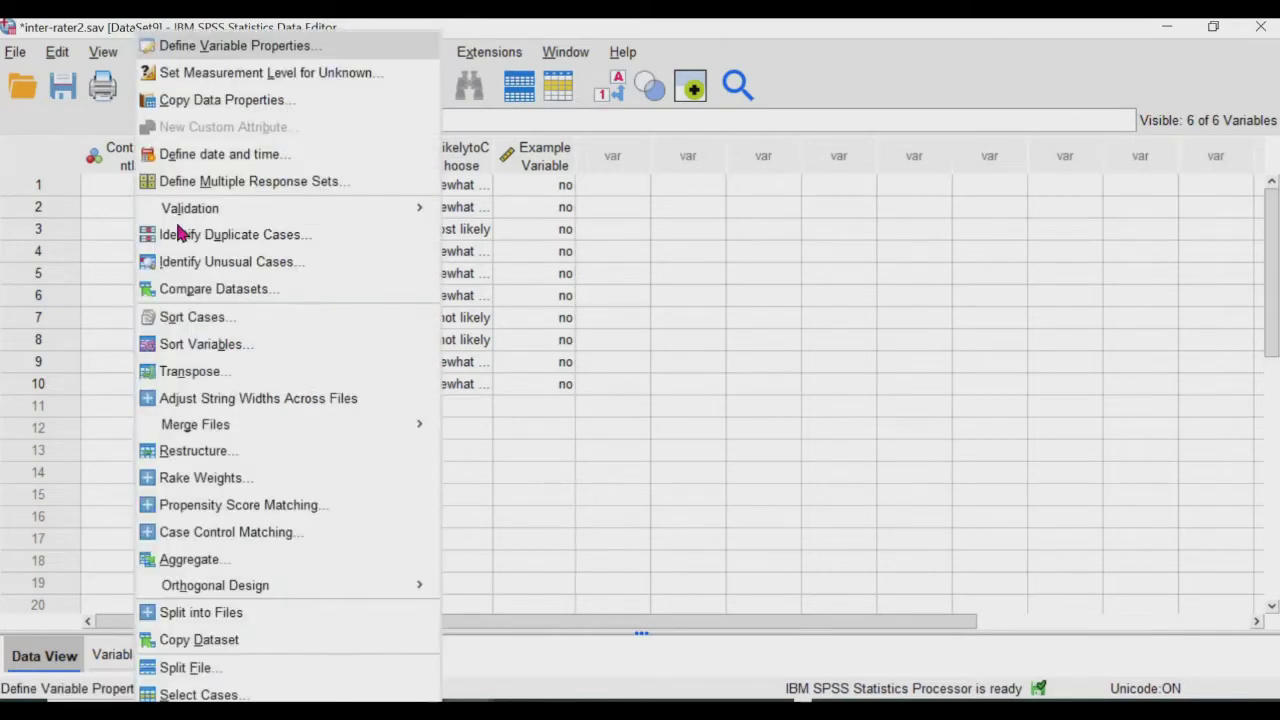
mouse_move(225, 437)
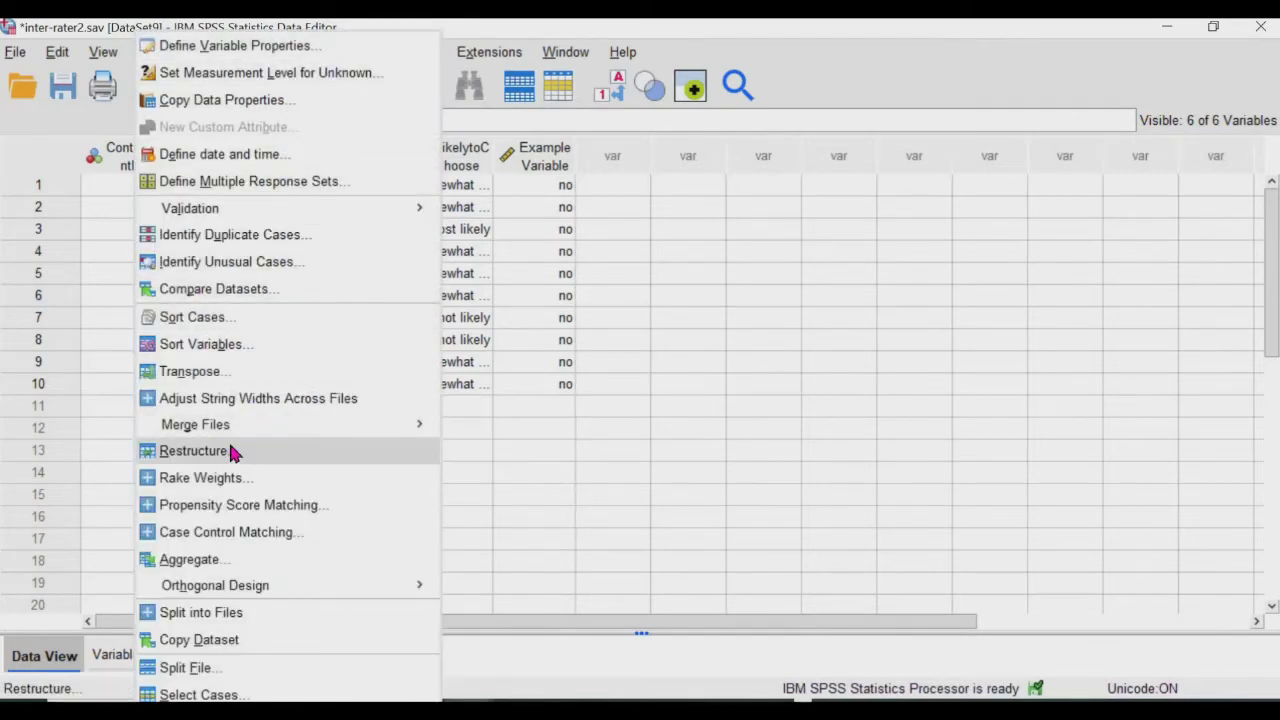
left_click(194, 451)
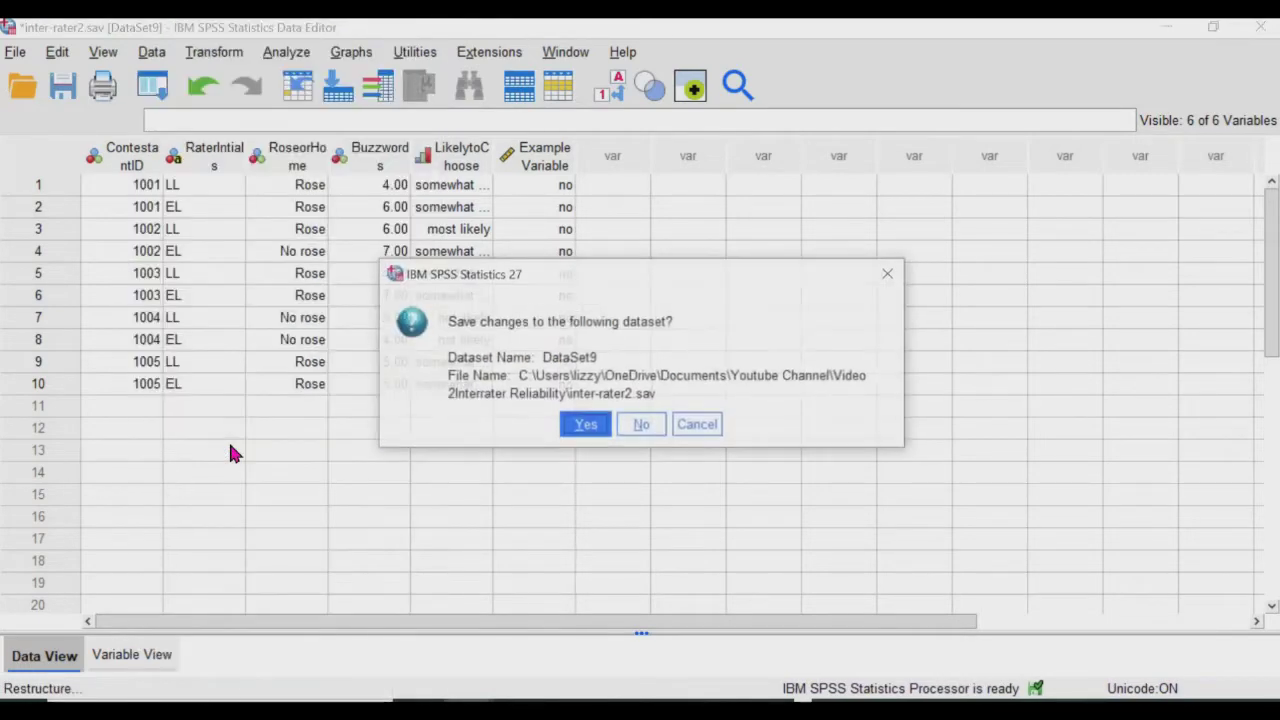
left_click(643, 426)
left_click(623, 368)
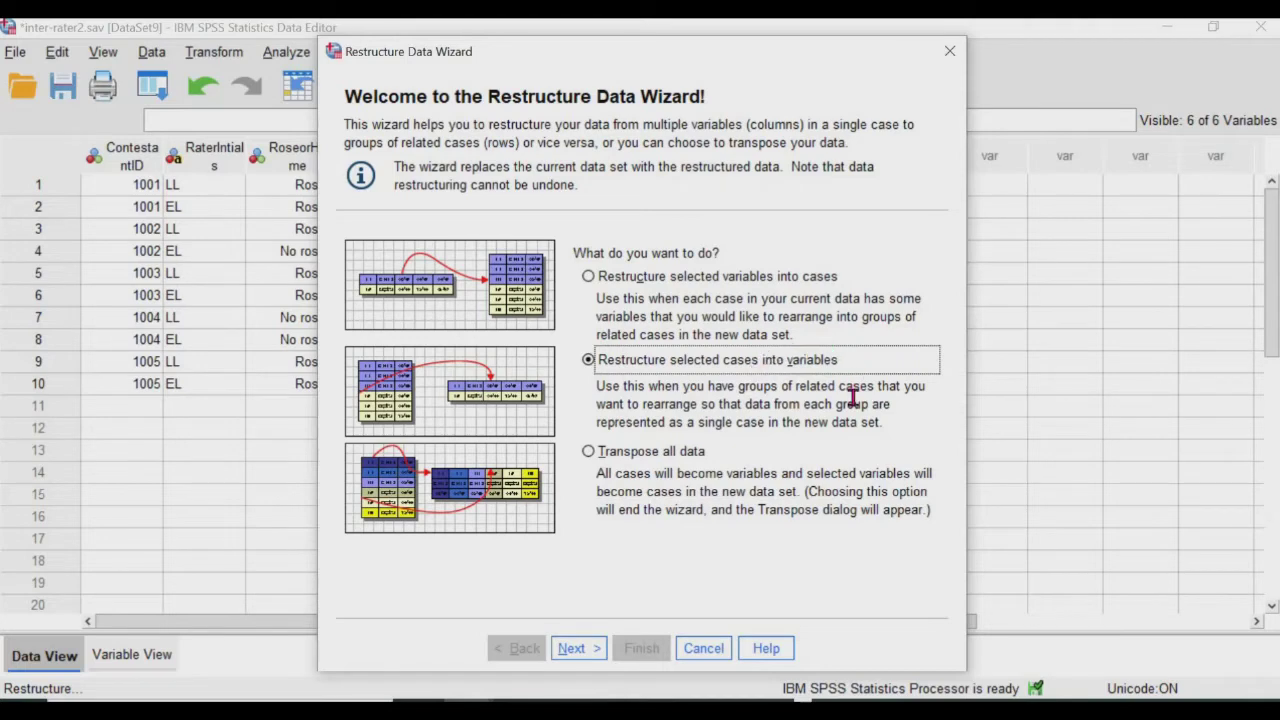
left_click(583, 649)
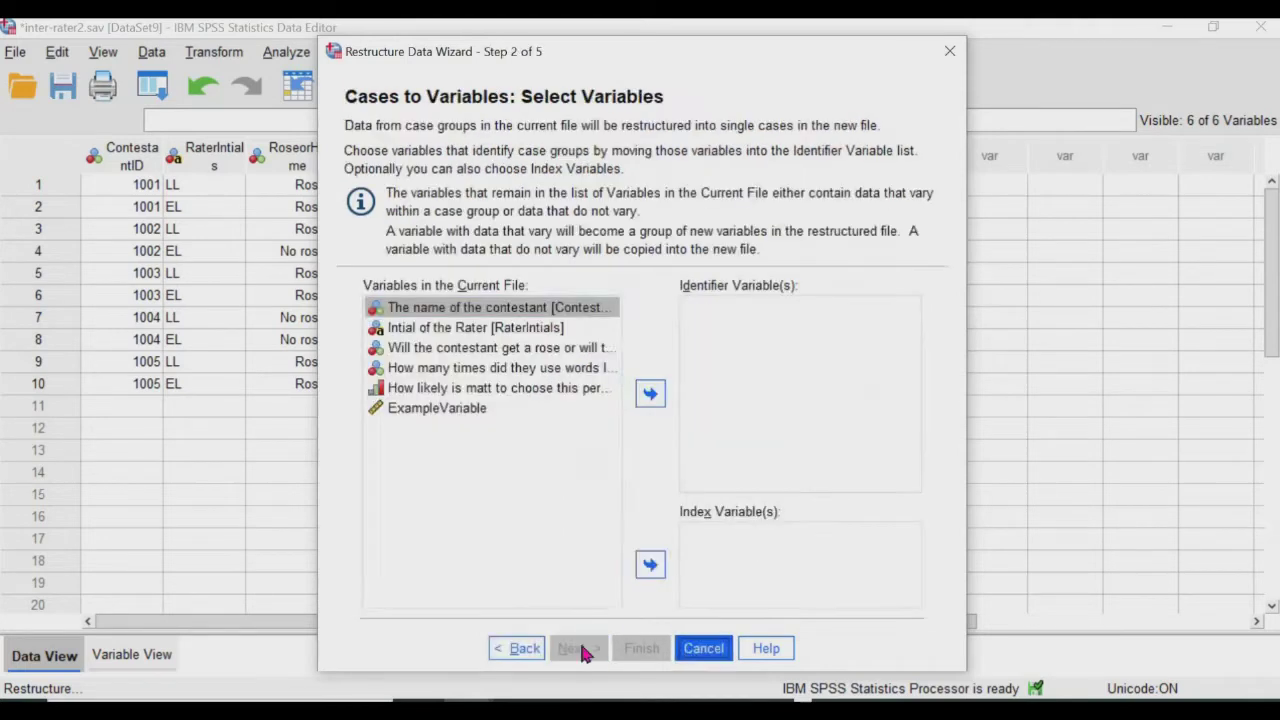
Show variable names, then set ContestantID as identifier and RaterIntials as index variable.
right_click(485, 369)
left_click(480, 393)
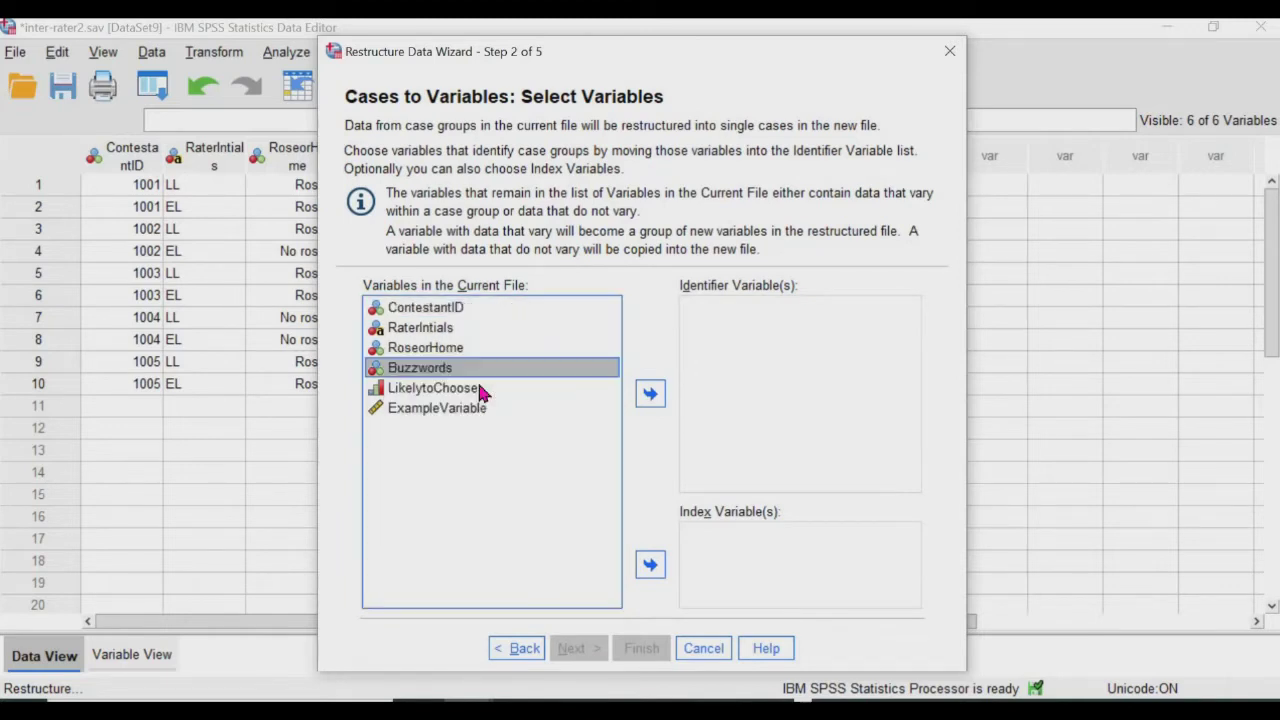
left_click(459, 313)
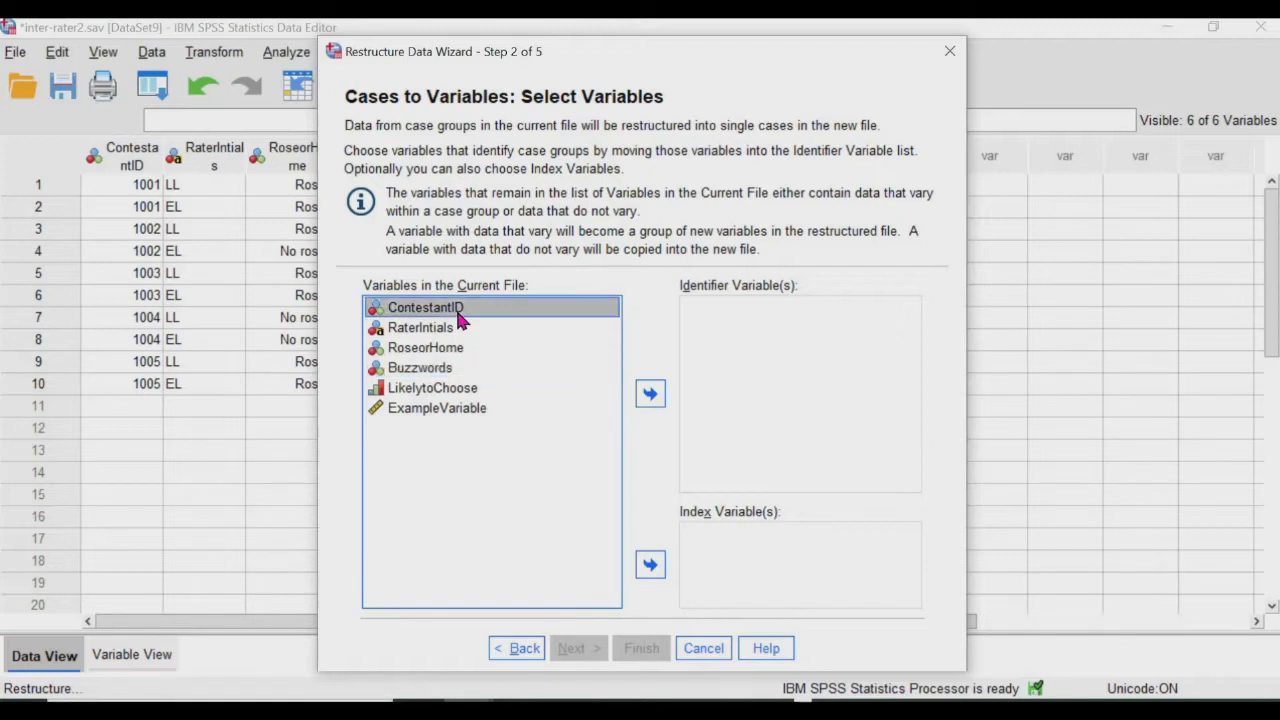
left_click(649, 395)
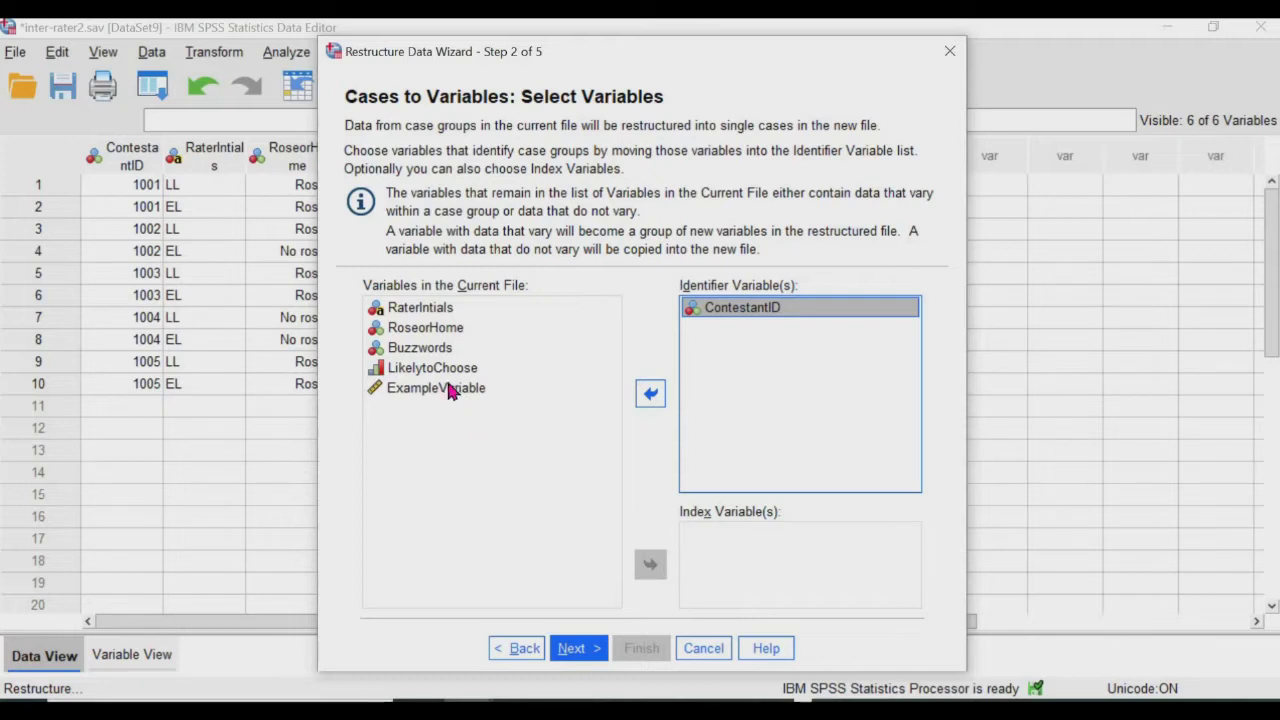
left_click(408, 310)
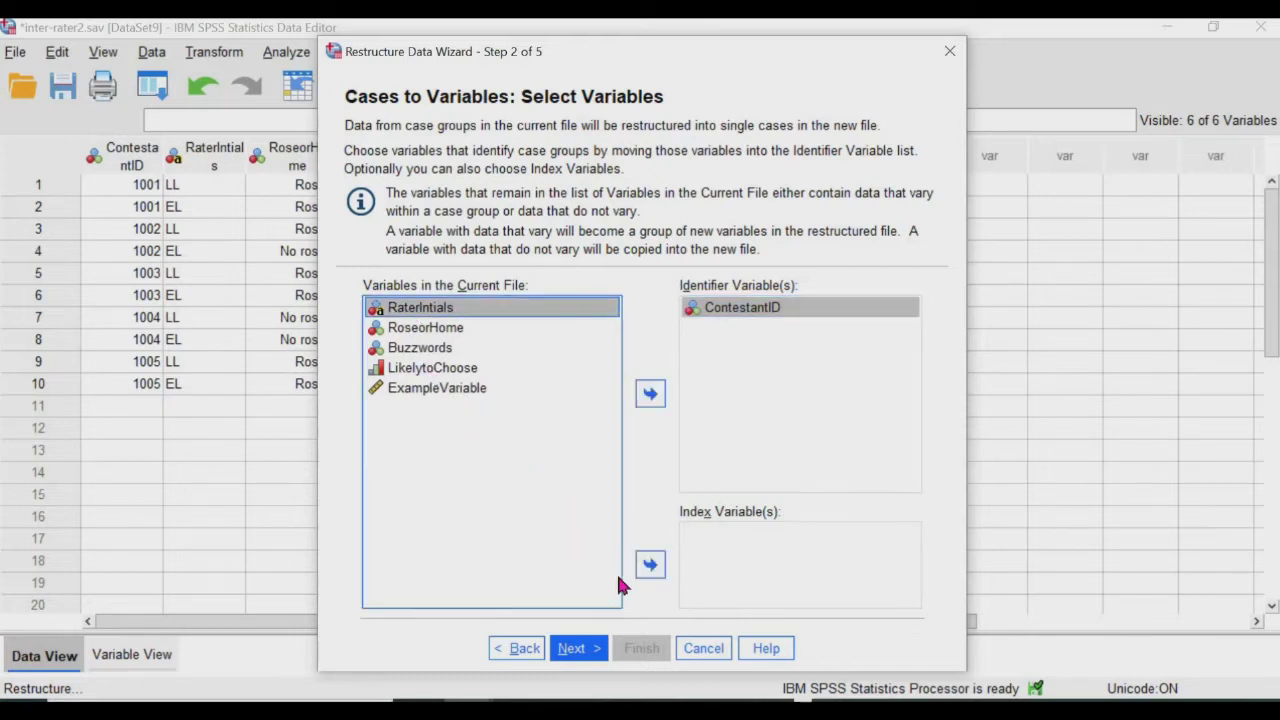
left_click(658, 577)
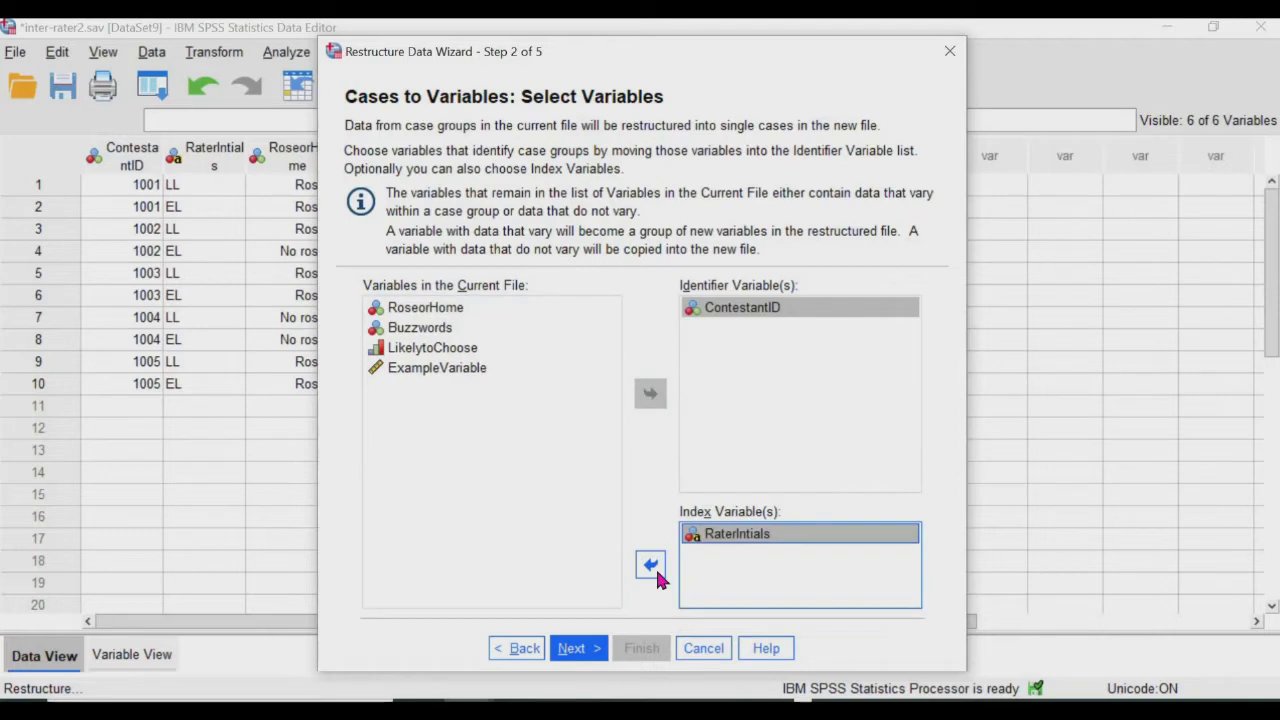
Accept the remaining wizard defaults and finish the restructure, acknowledging the sets warning.
left_click(574, 649)
left_click(589, 652)
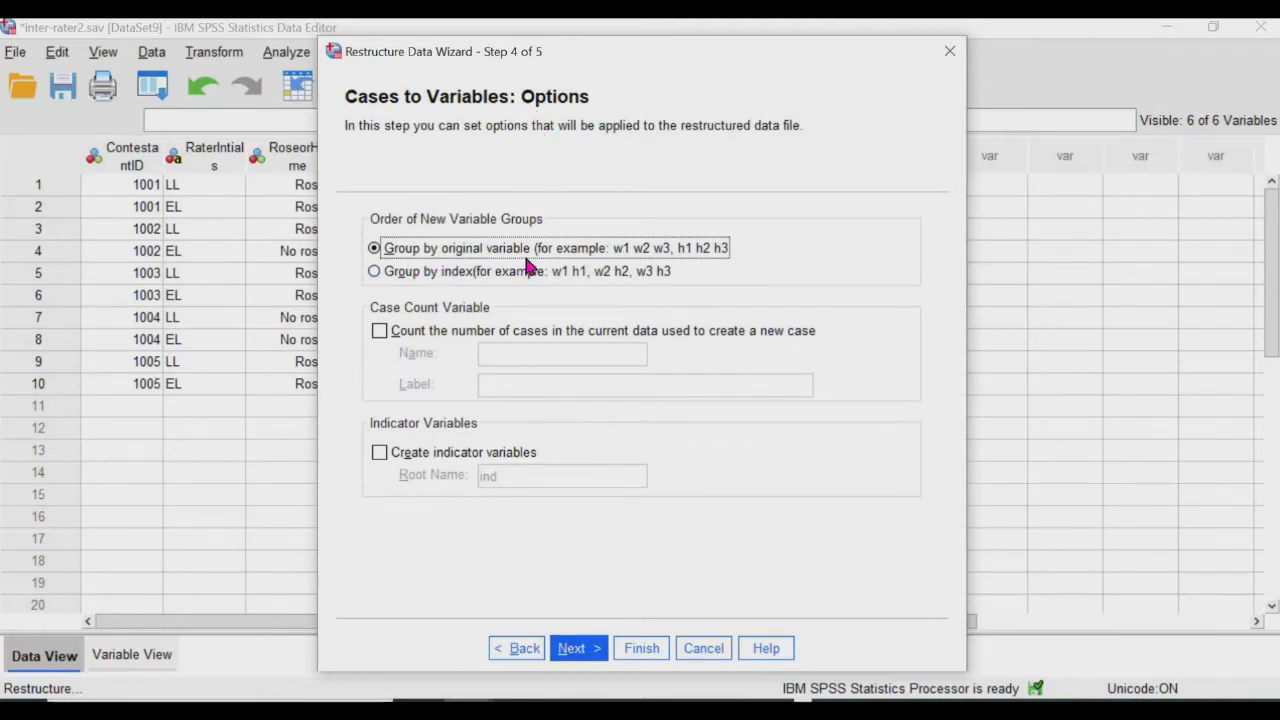
left_click(587, 650)
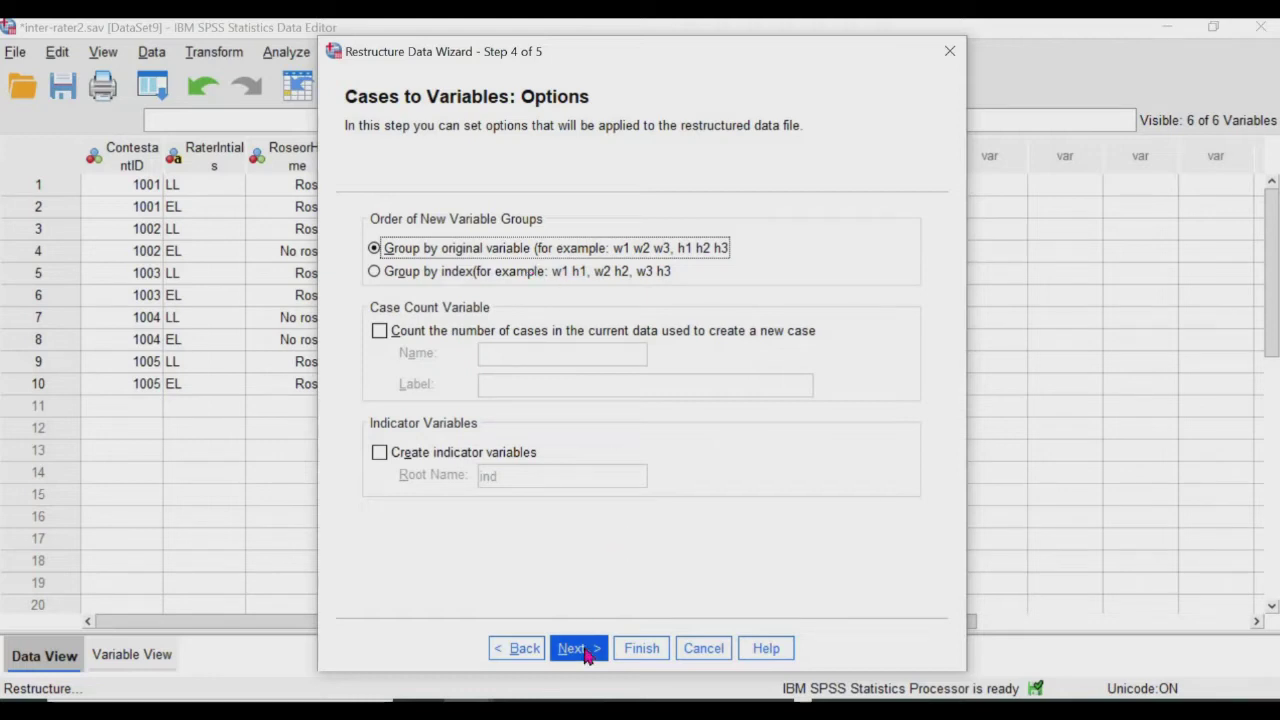
left_click(641, 648)
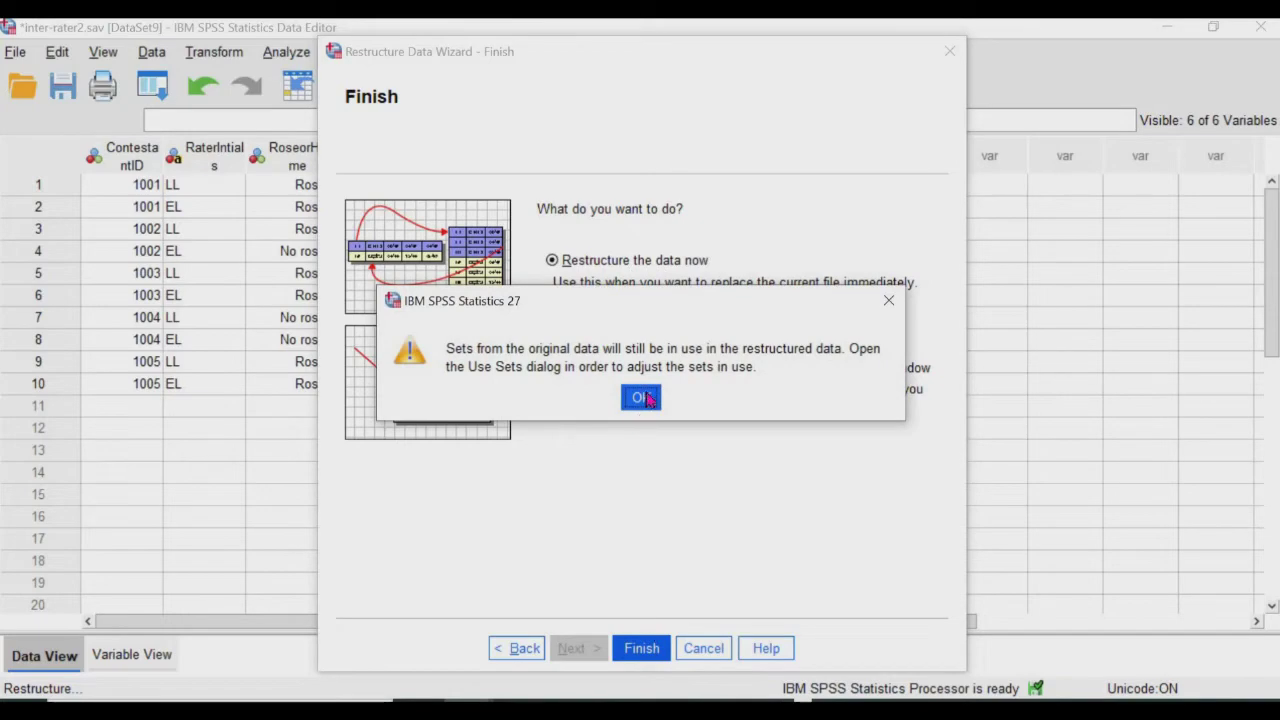
left_click(641, 397)
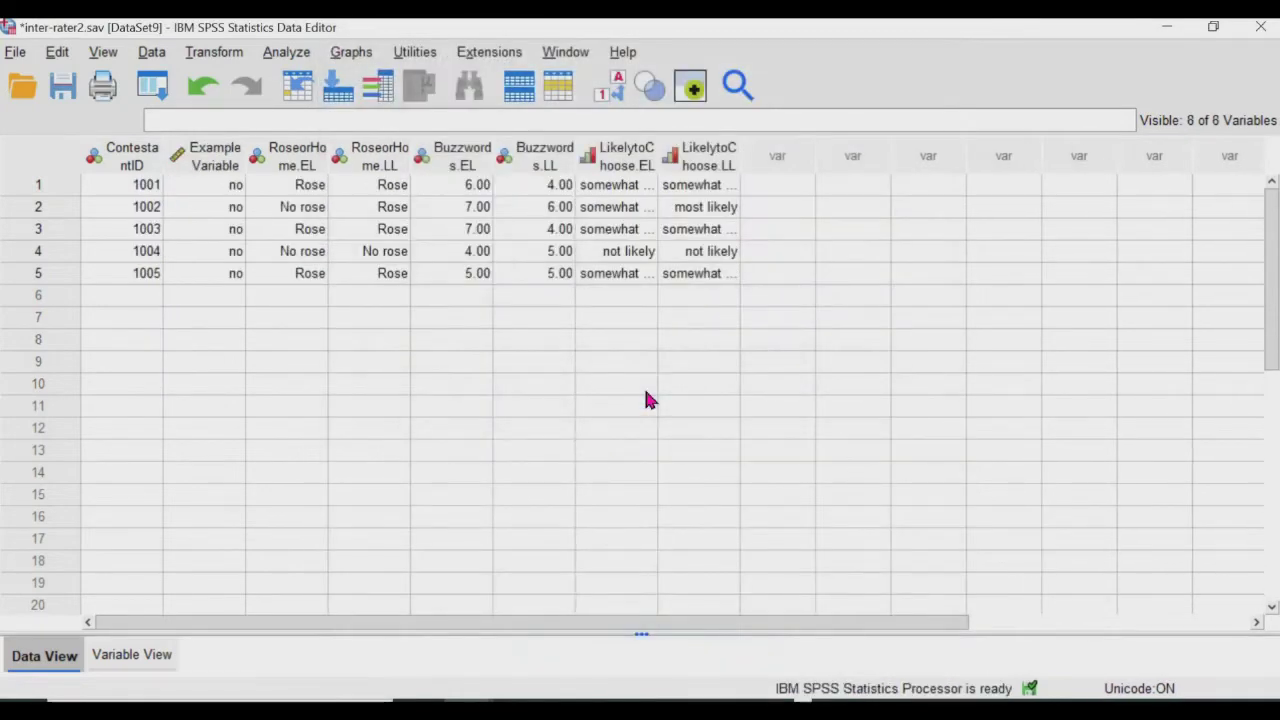
Restore the window size to reveal the inter-rater - Copy dataset.
left_click(1212, 28)
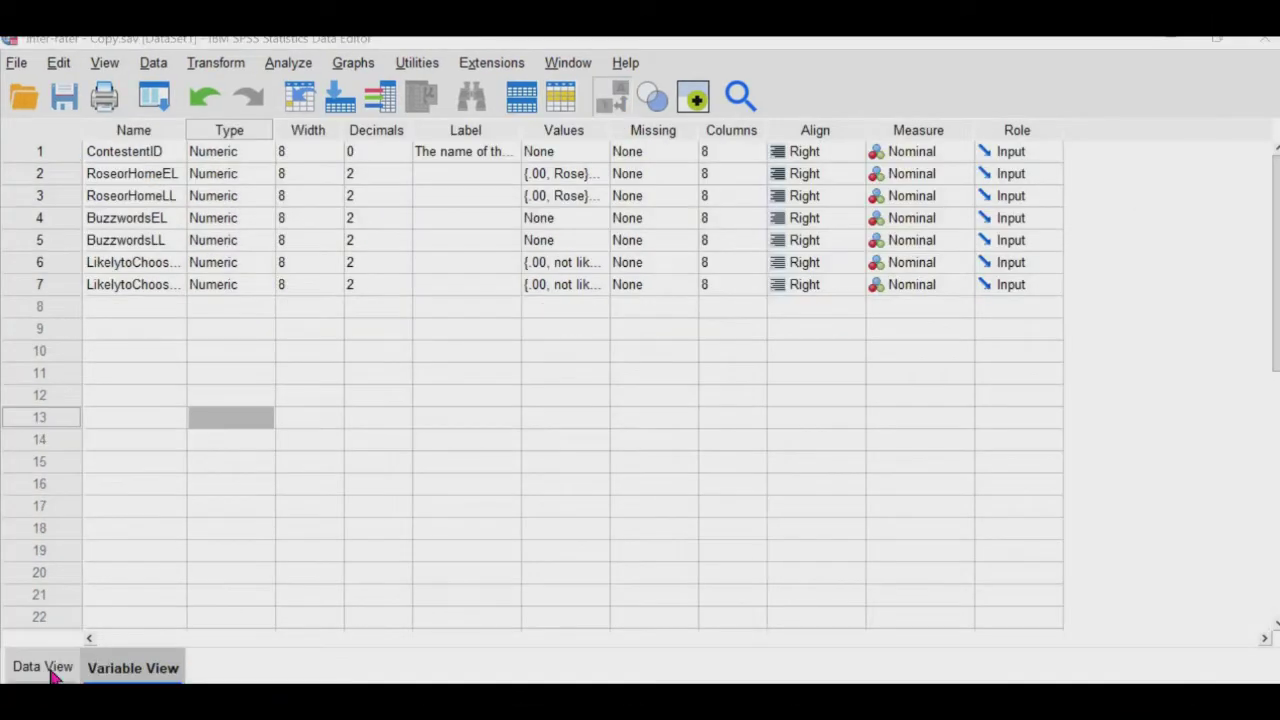
In the inter-rater - Copy data, set up Crosstabs of RoseorHomeEL by RoseorHomeLL with Kappa.
left_click(47, 670)
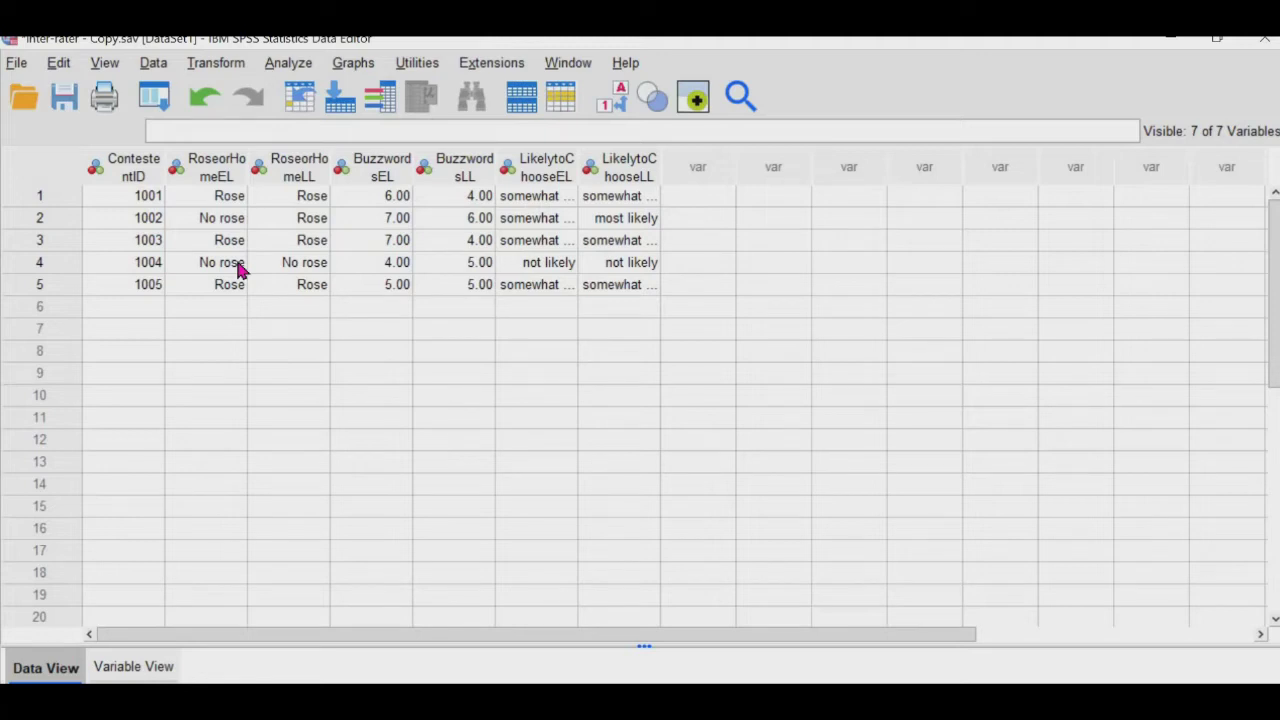
left_click(278, 64)
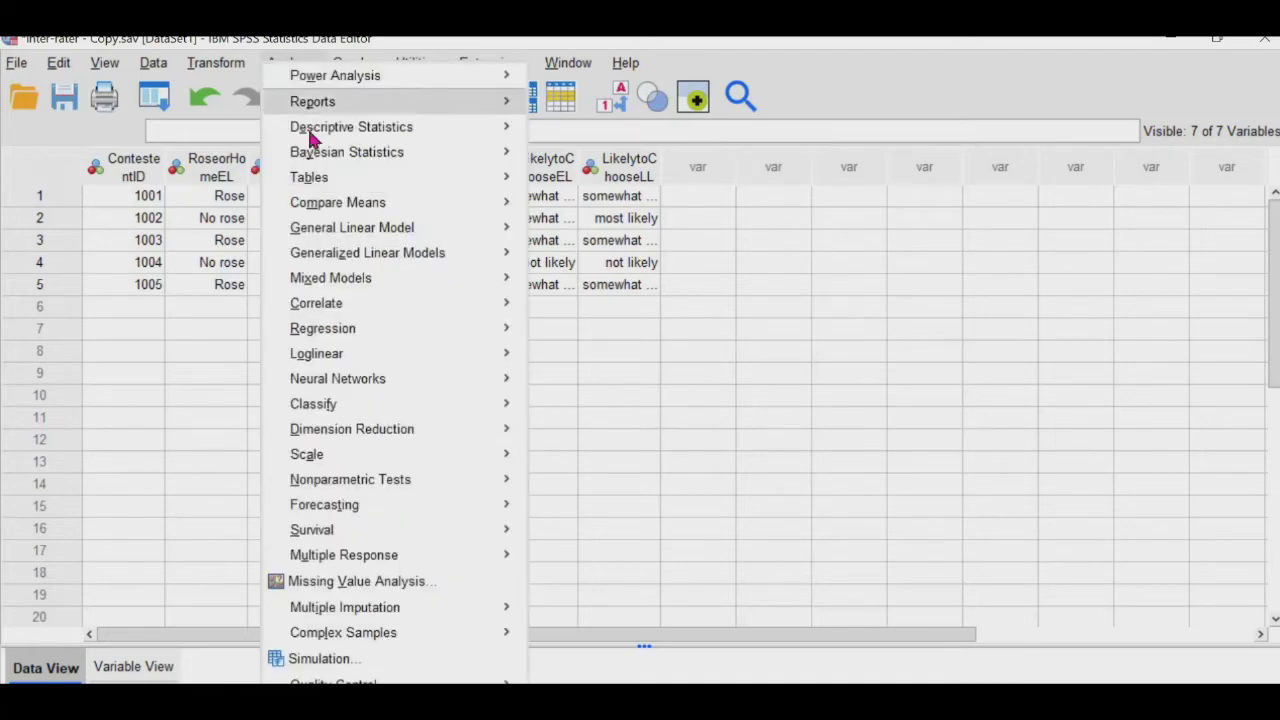
mouse_move(507, 133)
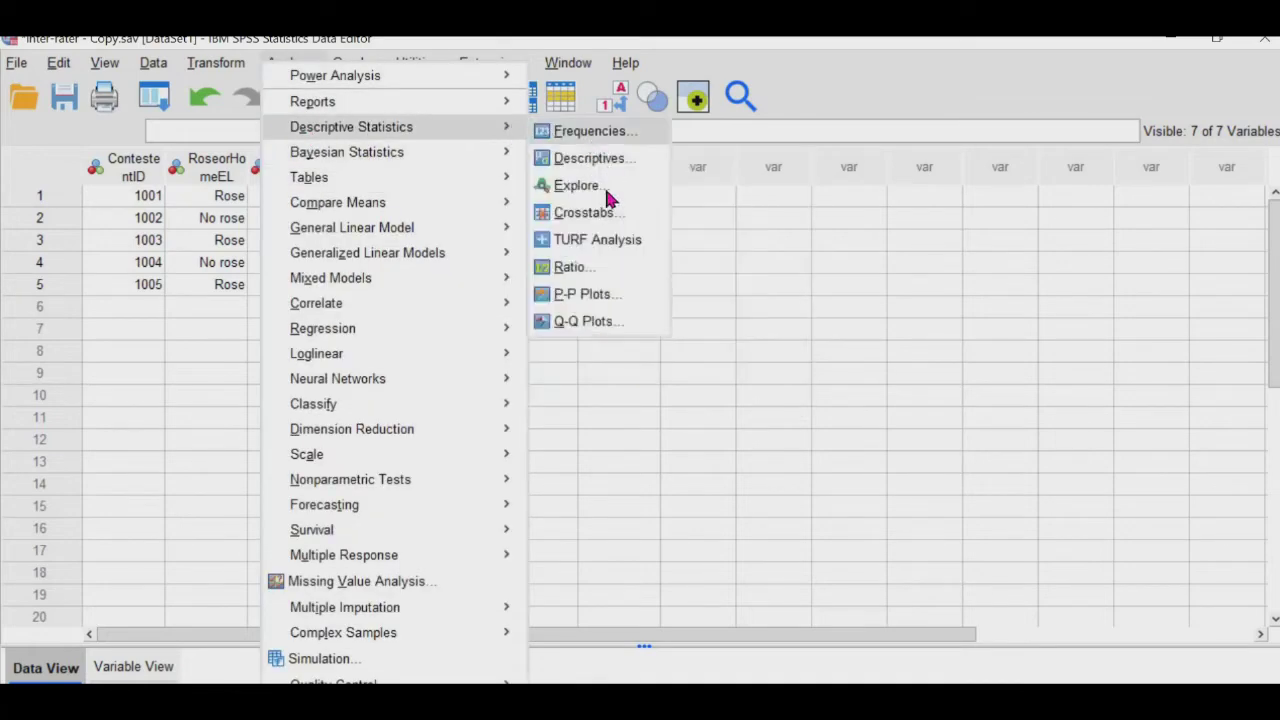
left_click(605, 210)
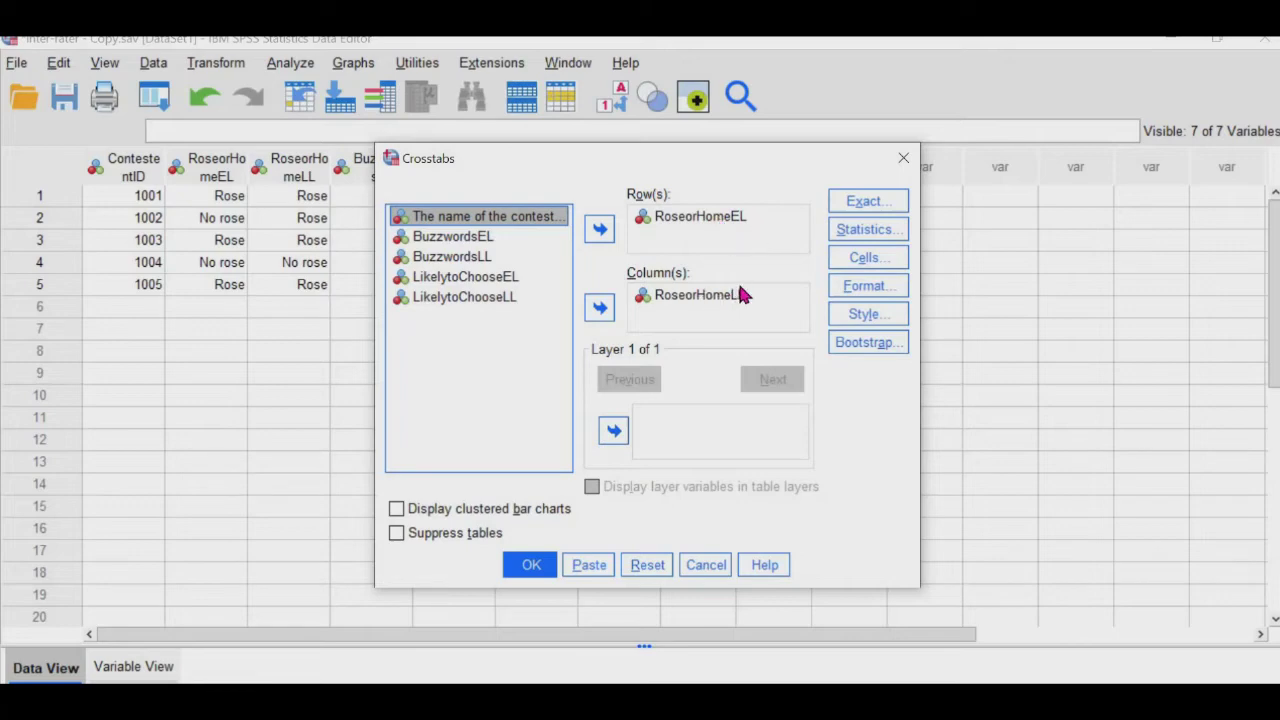
left_click(843, 236)
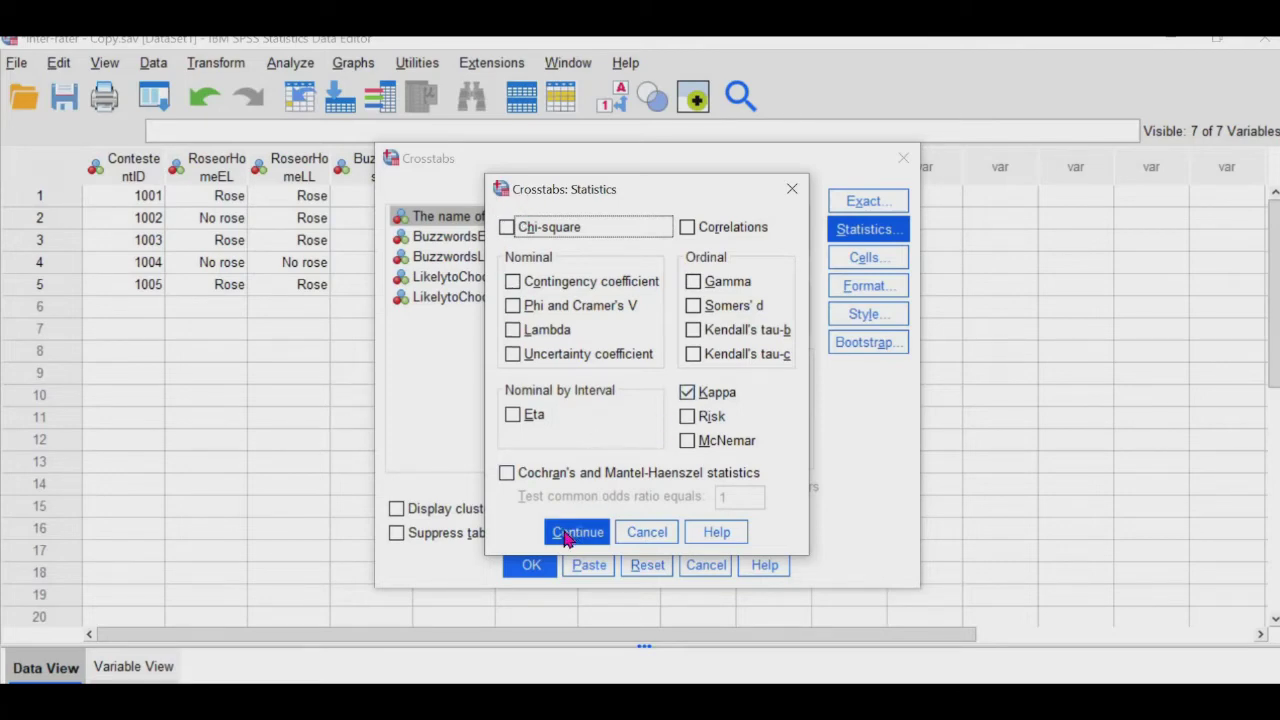
left_click(568, 533)
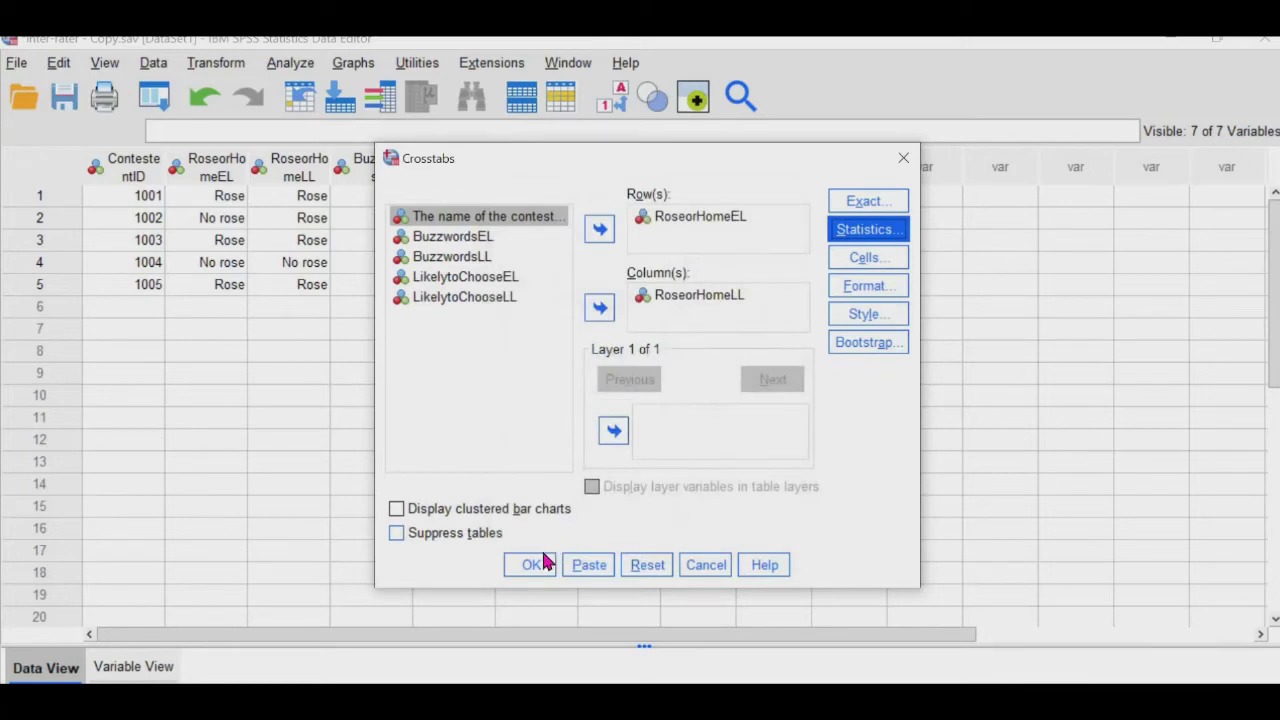
Run the rose-rating crosstab and select its crosstabulation table in the Viewer (kappa .545).
left_click(541, 565)
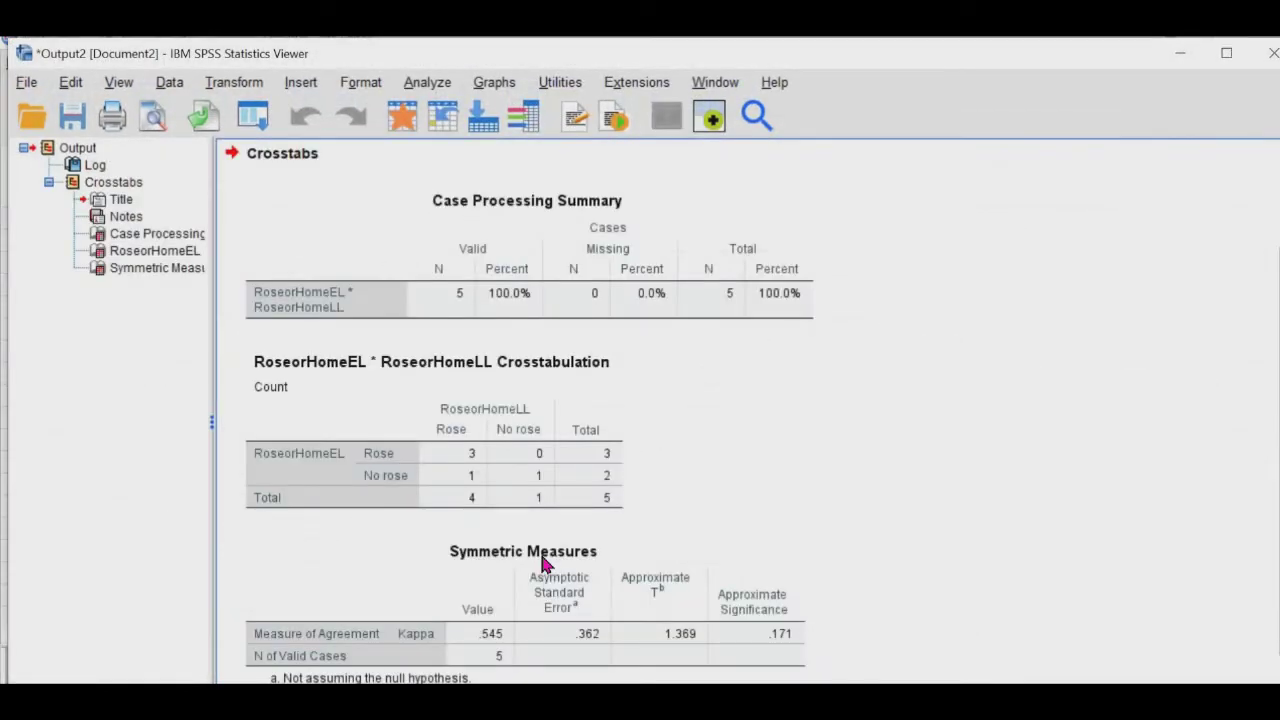
left_click(432, 388)
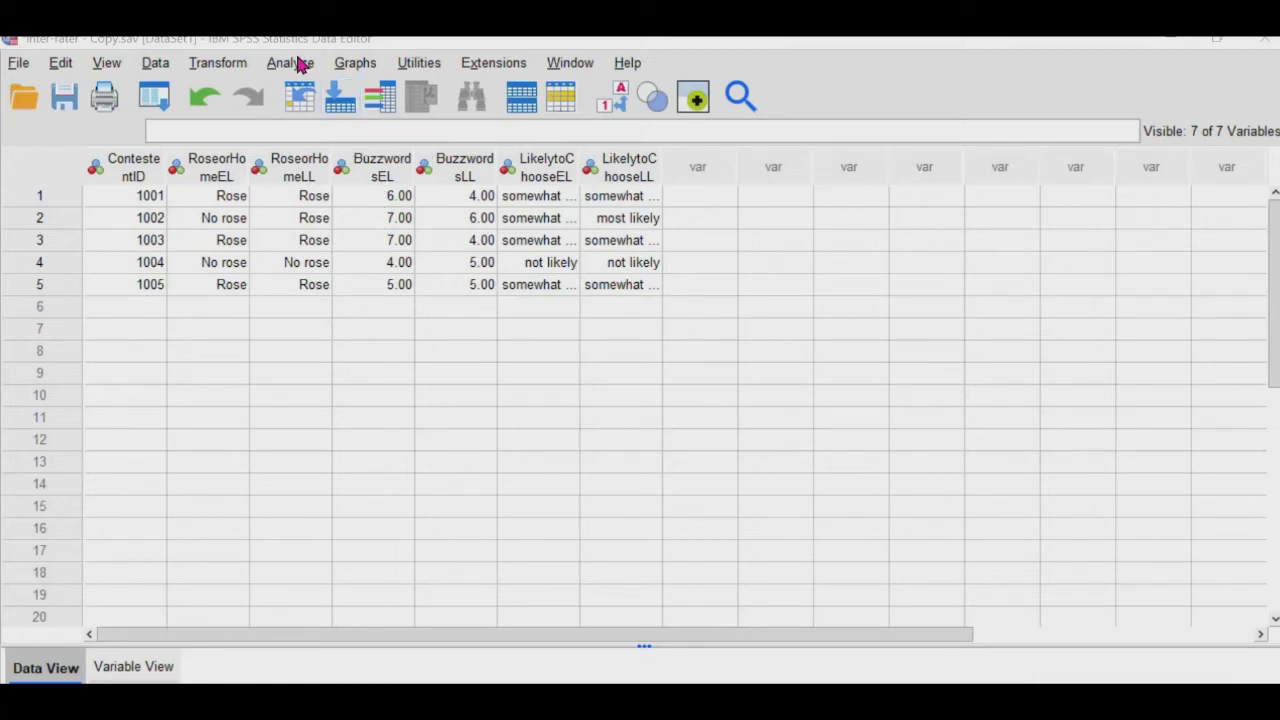
Open Reliability Analysis for BuzzwordsEL and BuzzwordsLL and its Statistics options.
left_click(300, 64)
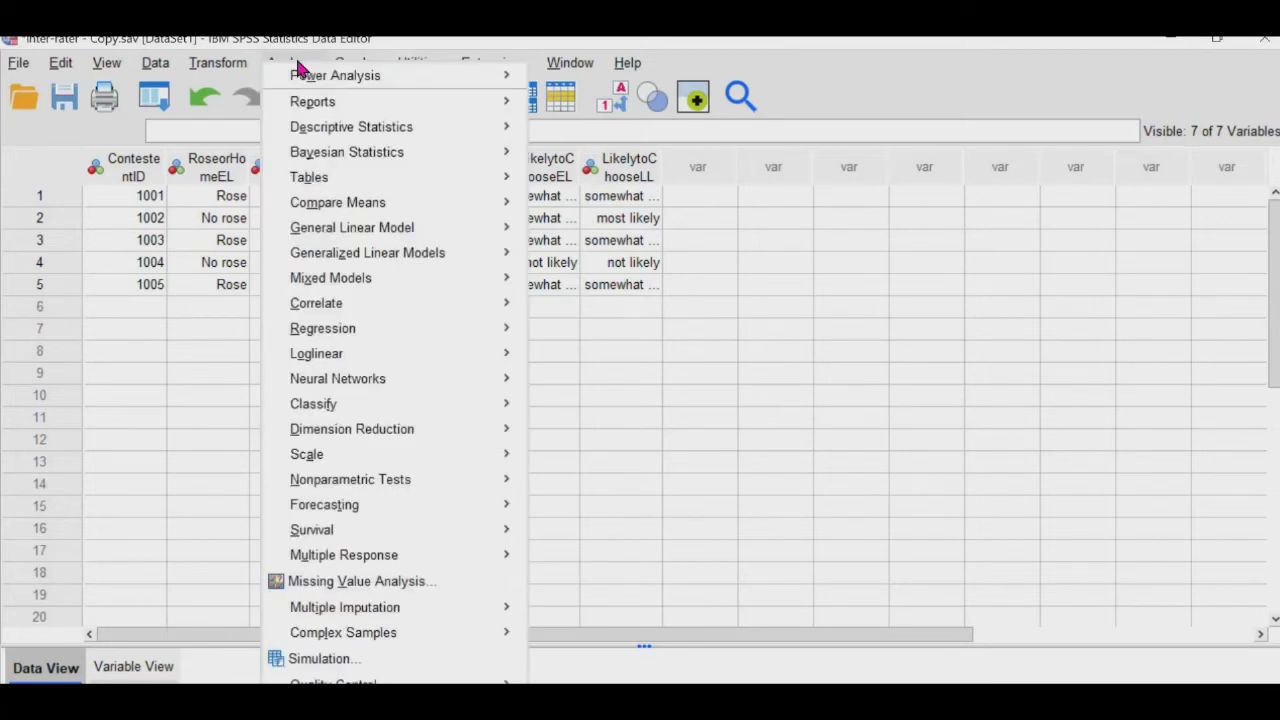
mouse_move(322, 398)
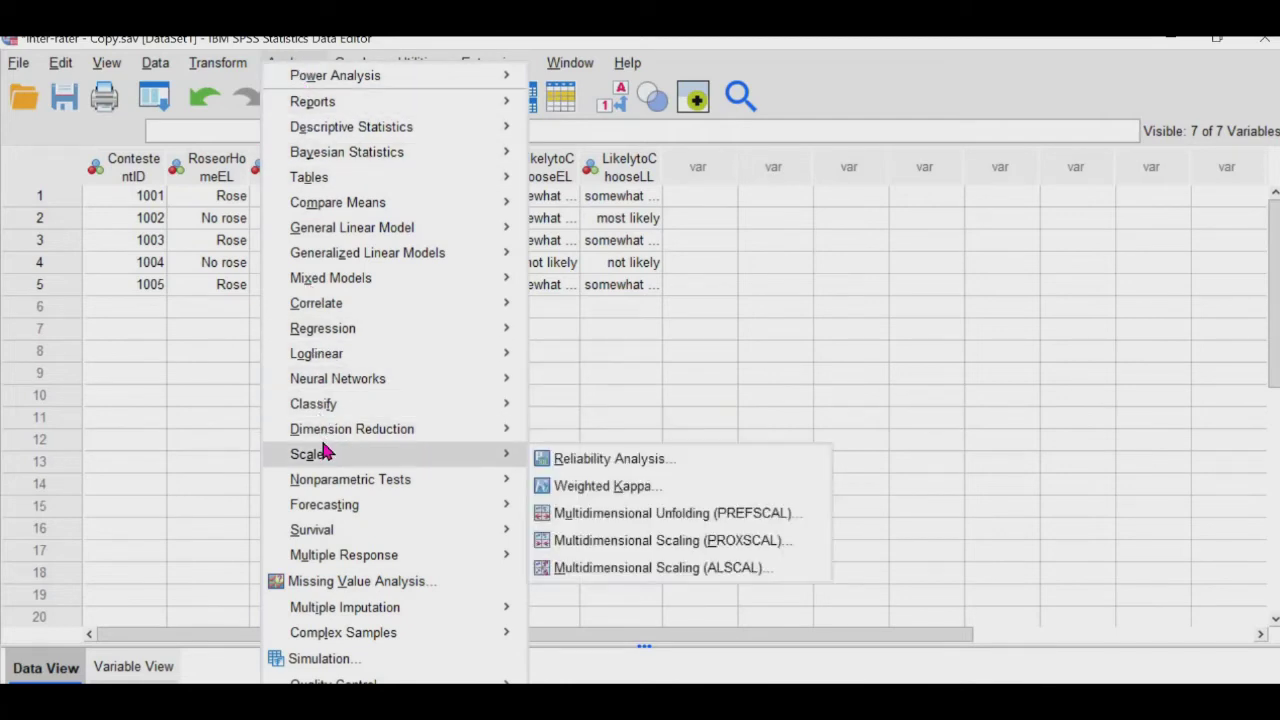
left_click(561, 461)
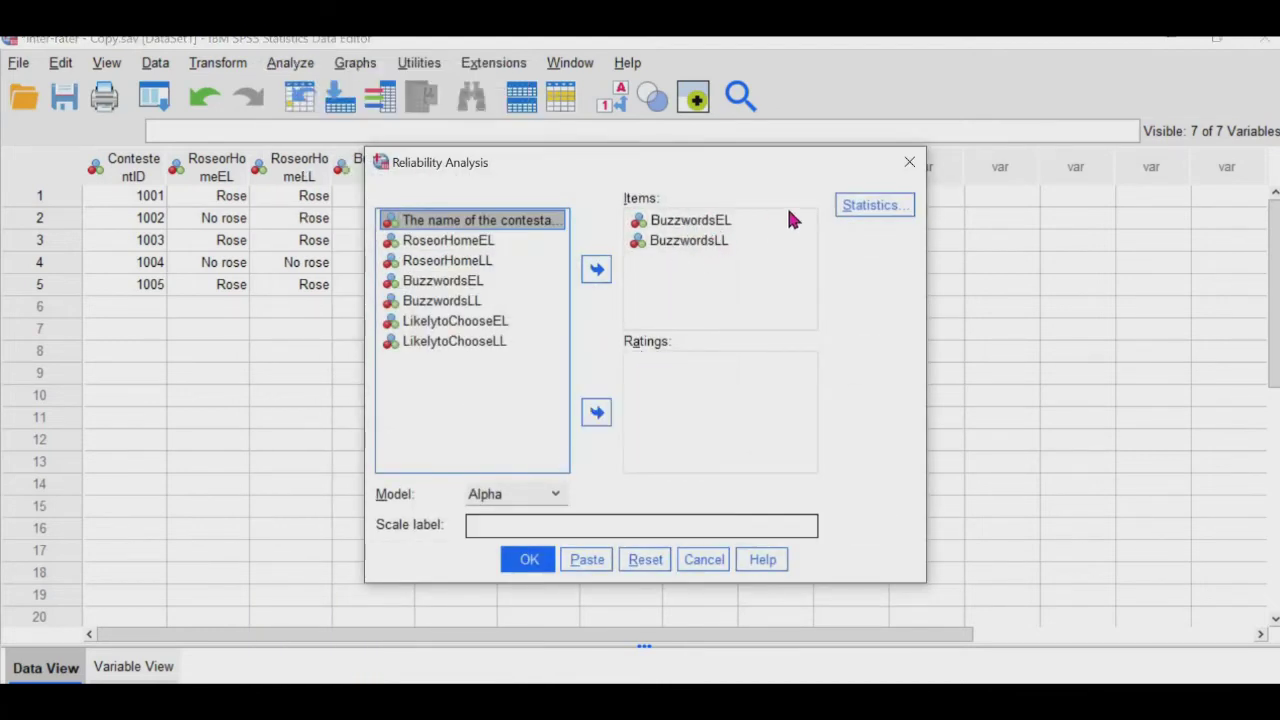
left_click(866, 212)
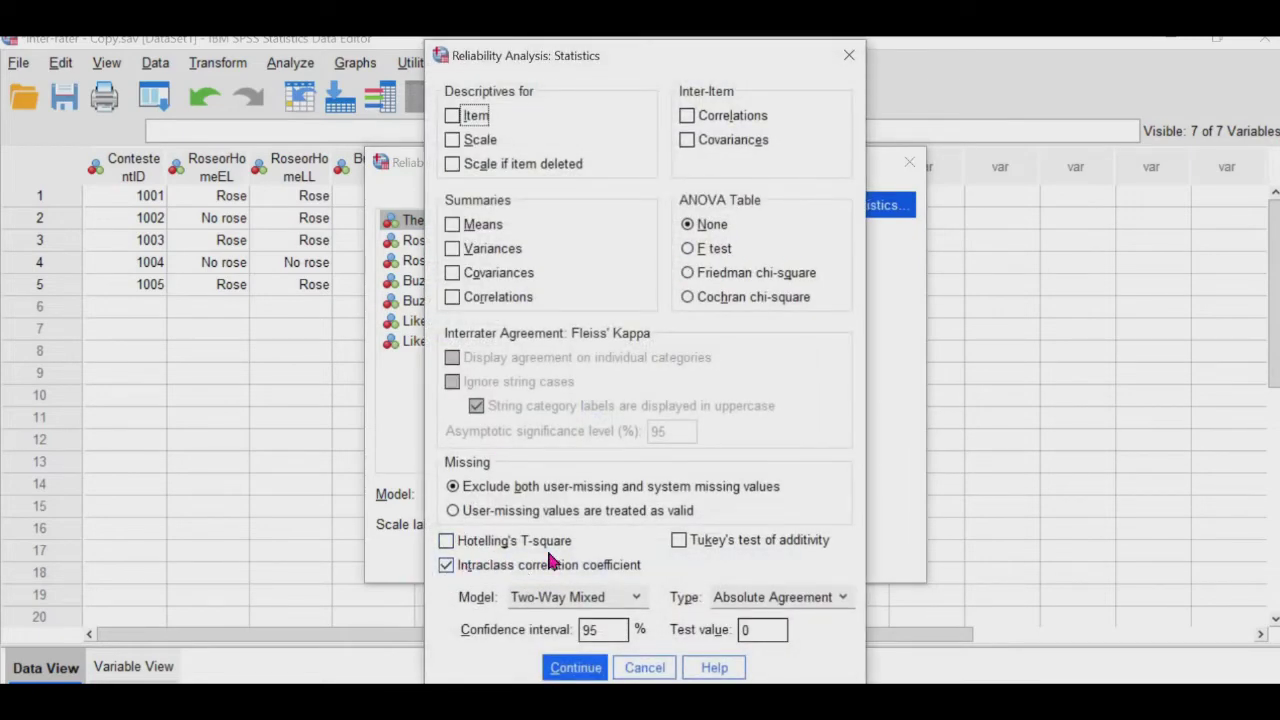
Run a two-way random, absolute-agreement ICC and select its table (single measures −.034).
left_click(636, 597)
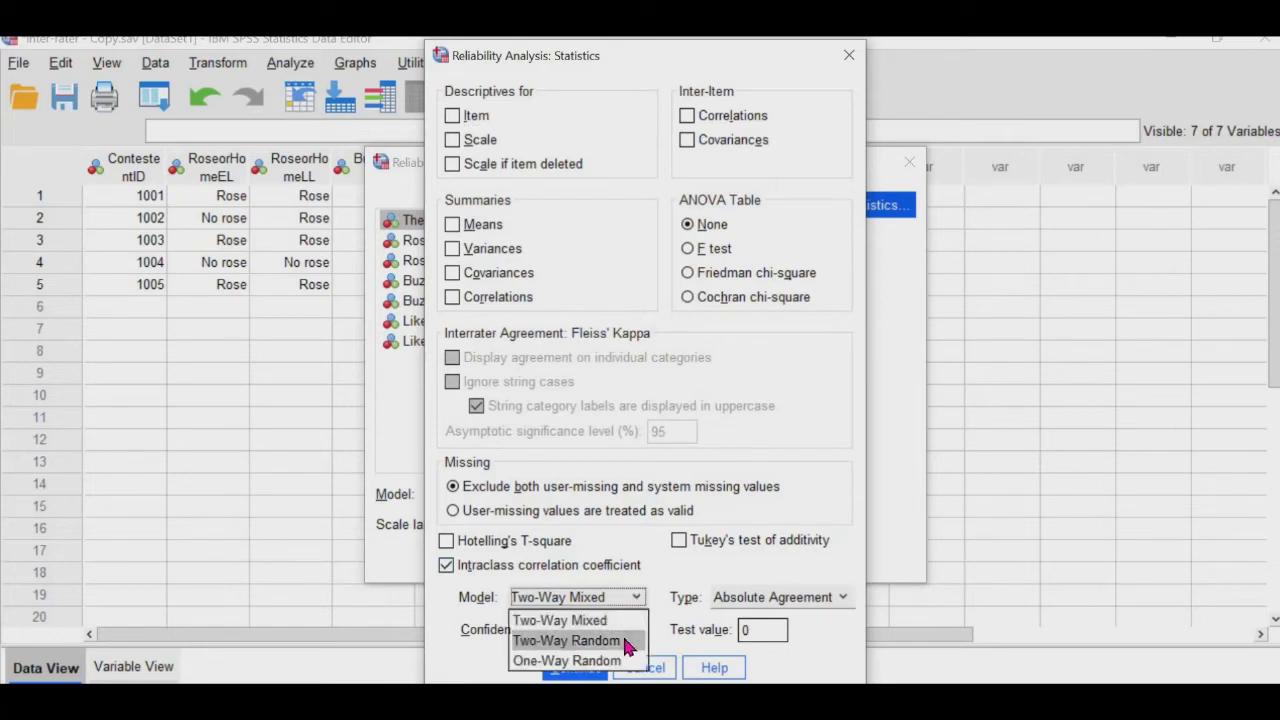
left_click(566, 640)
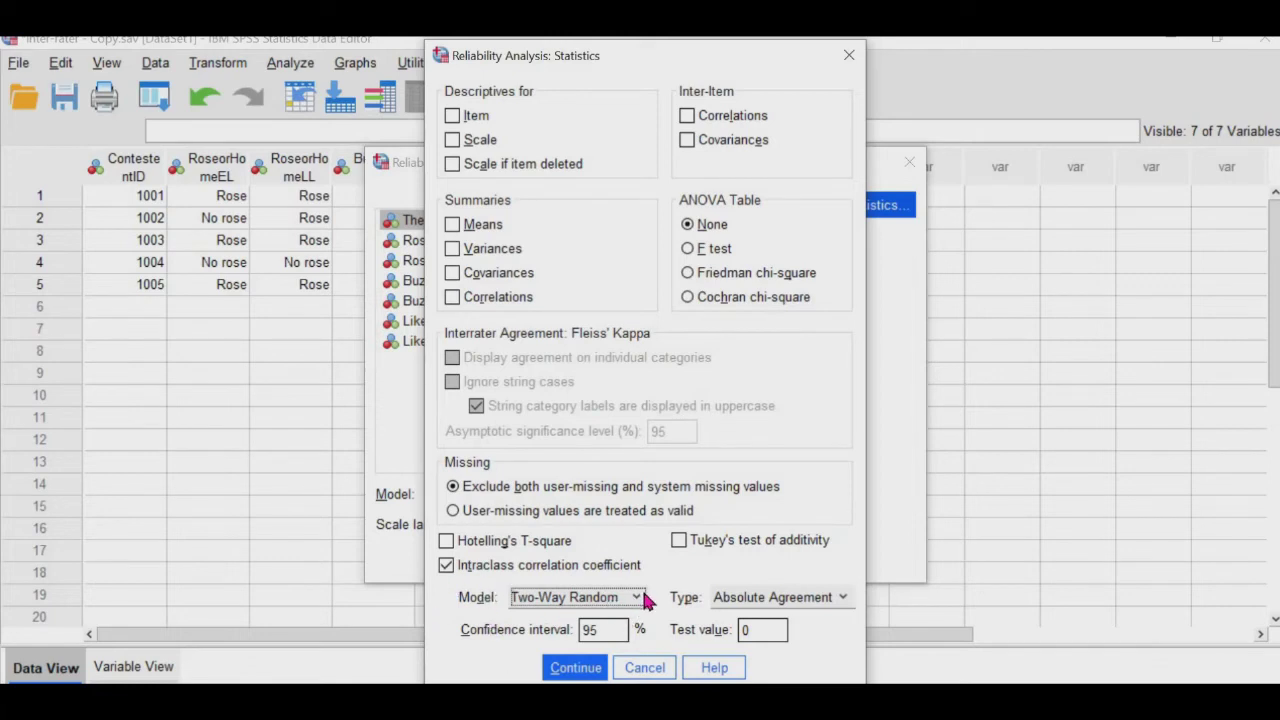
left_click(645, 598)
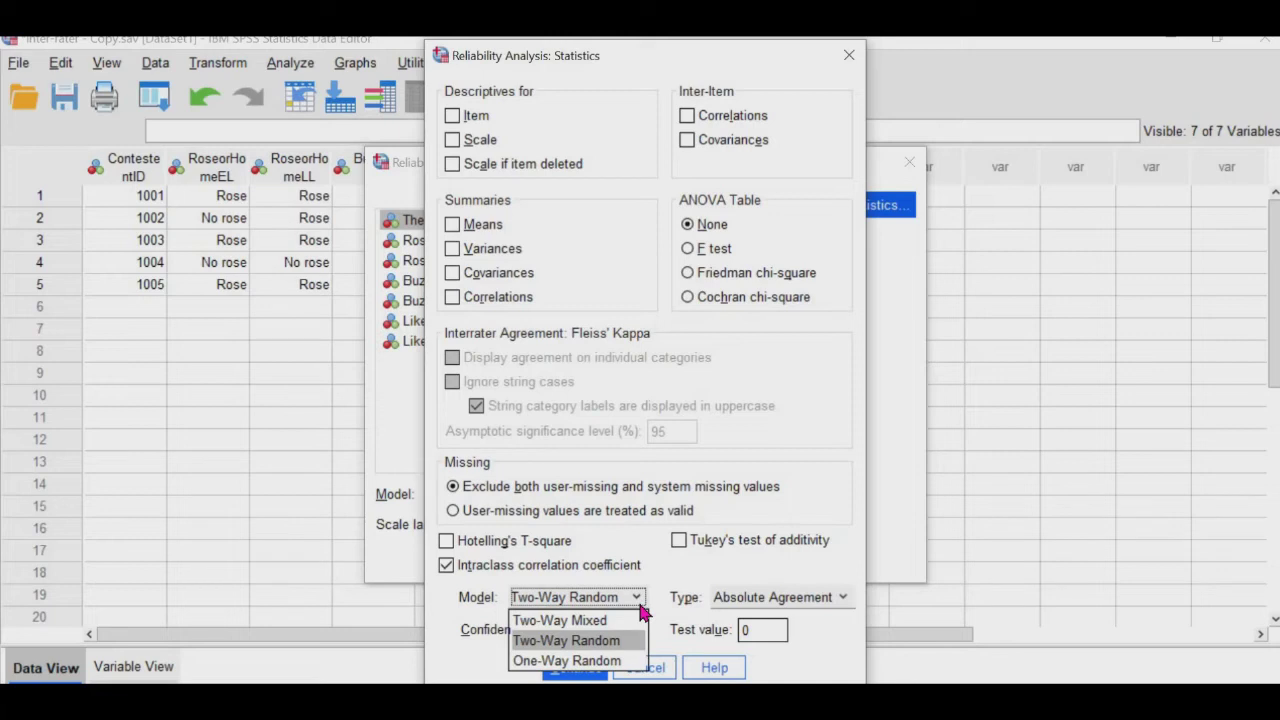
left_click(626, 650)
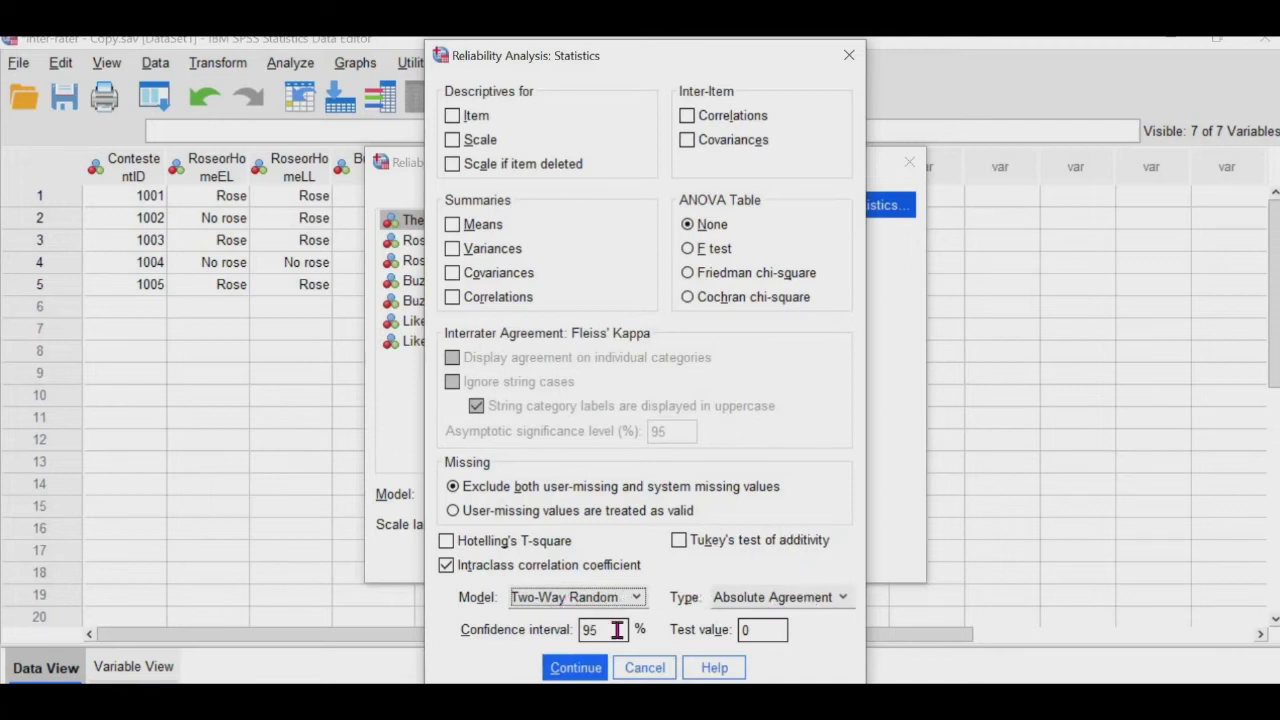
left_click(587, 670)
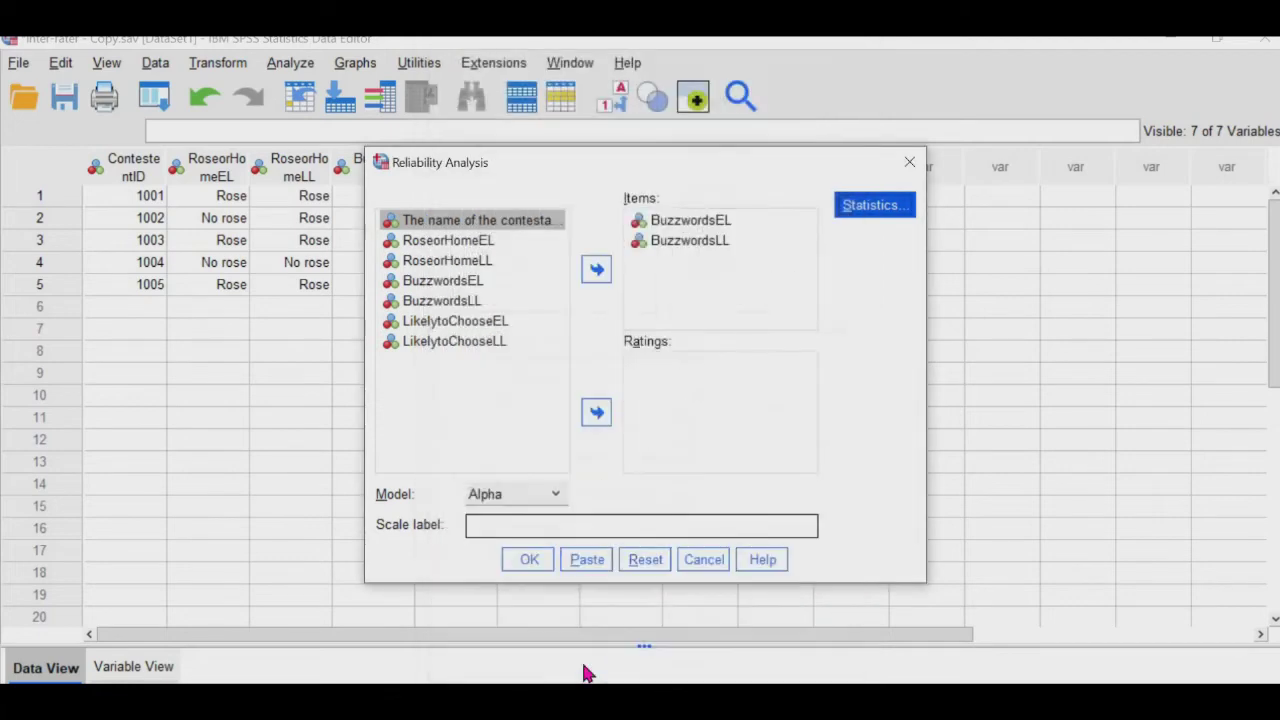
left_click(527, 562)
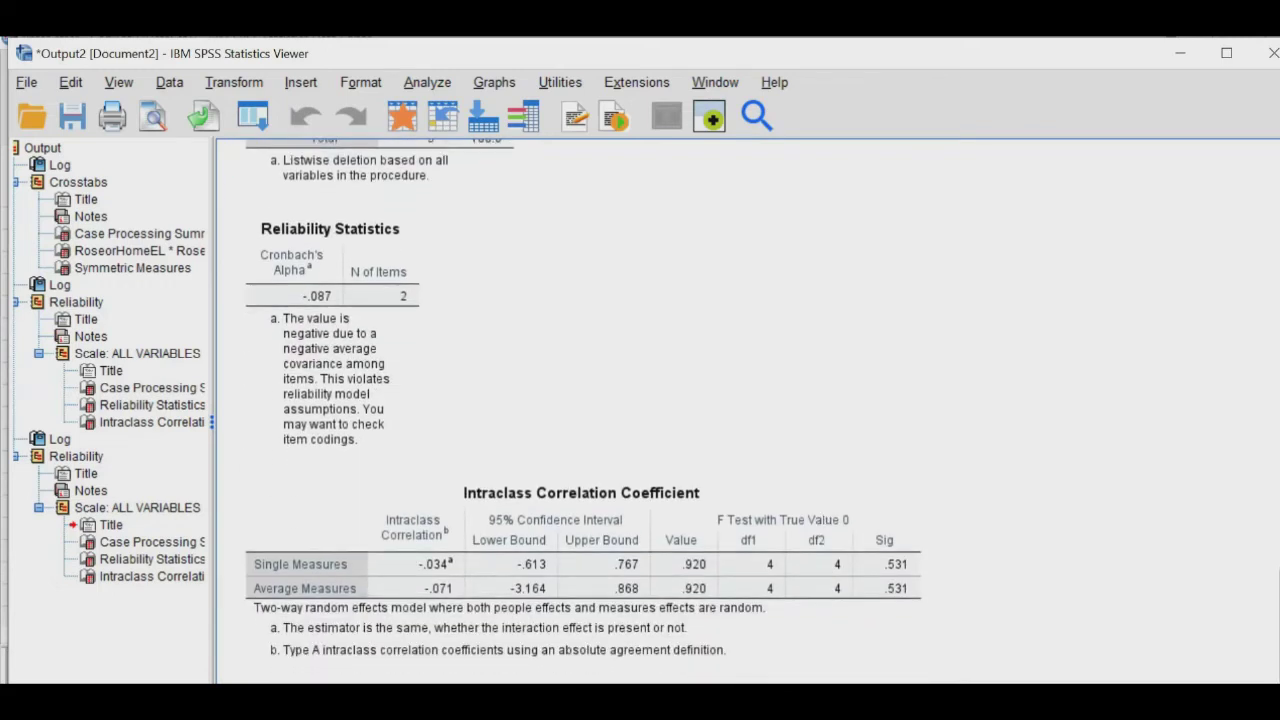
left_click(600, 612)
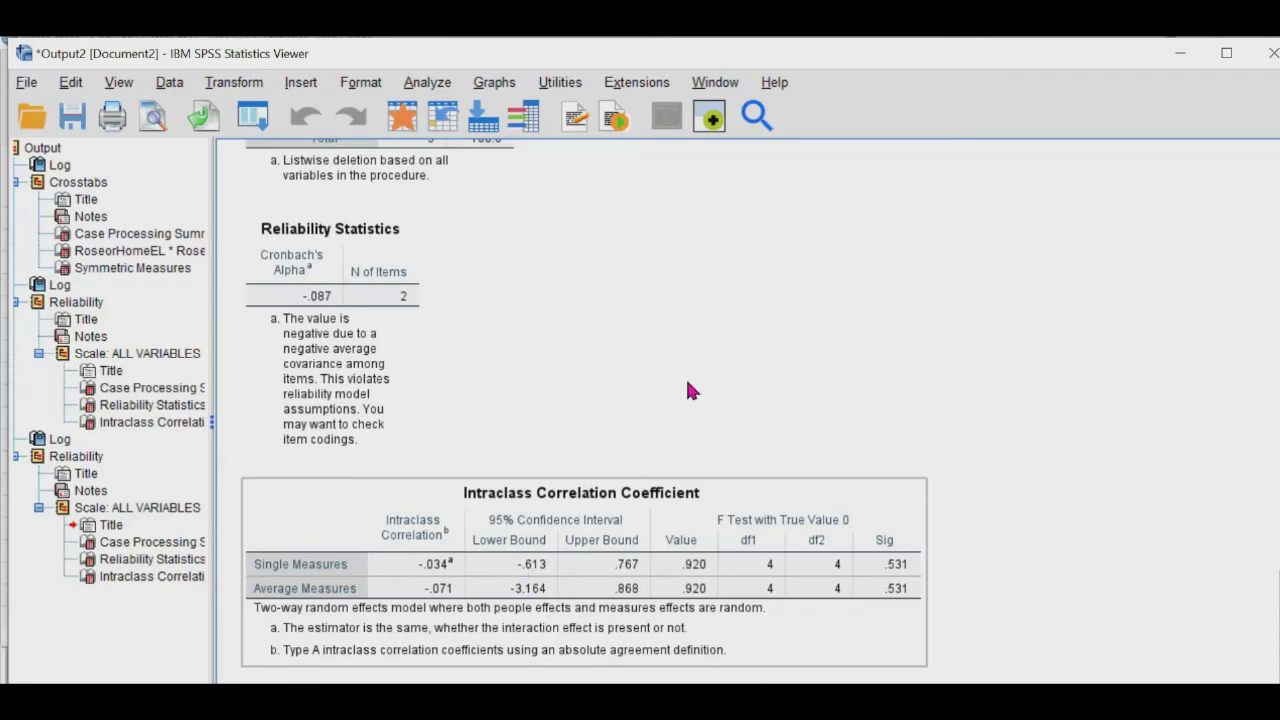
Rerun the BuzzwordsEL/LL reliability analysis with a two-way random, Consistency-type ICC.
left_click(1181, 57)
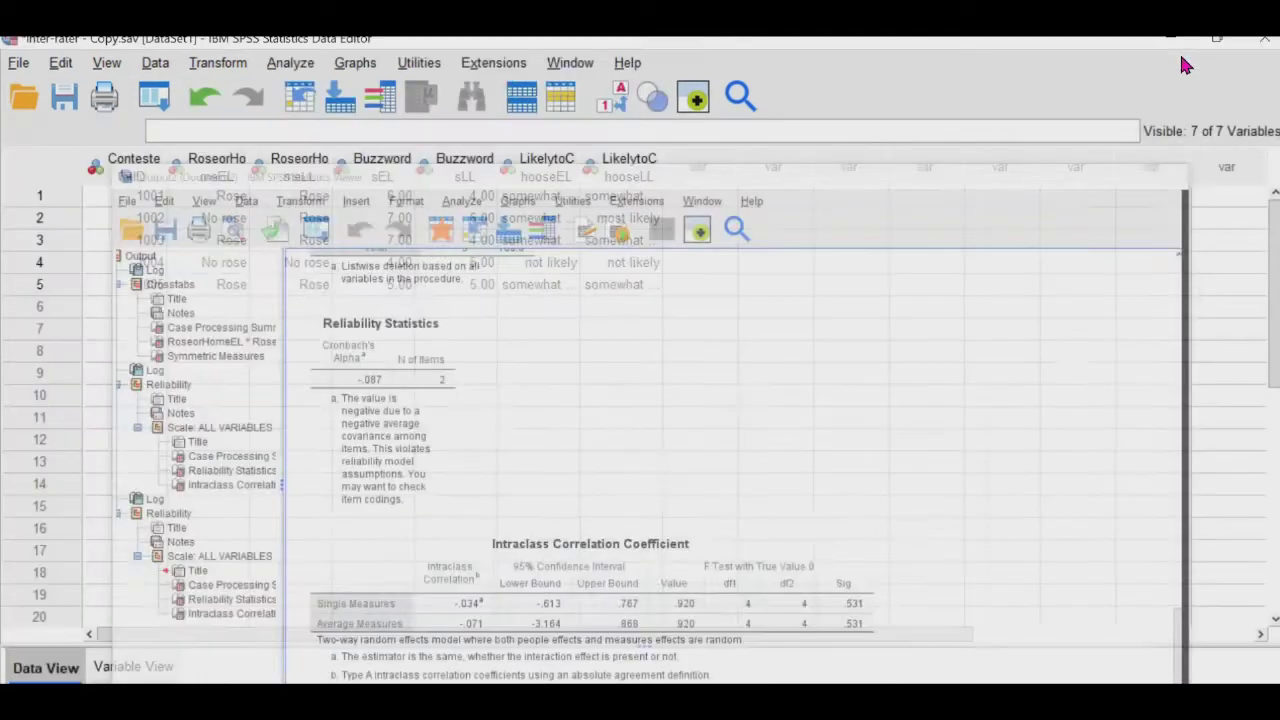
left_click(300, 70)
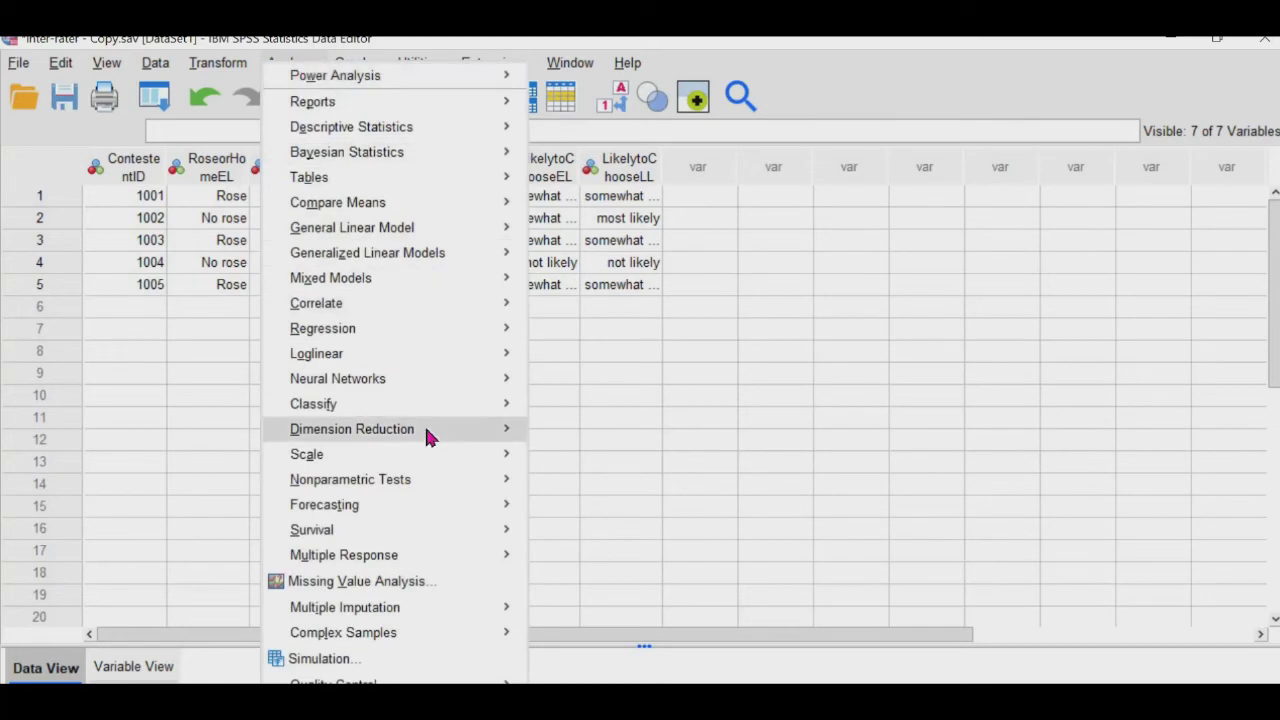
mouse_move(424, 428)
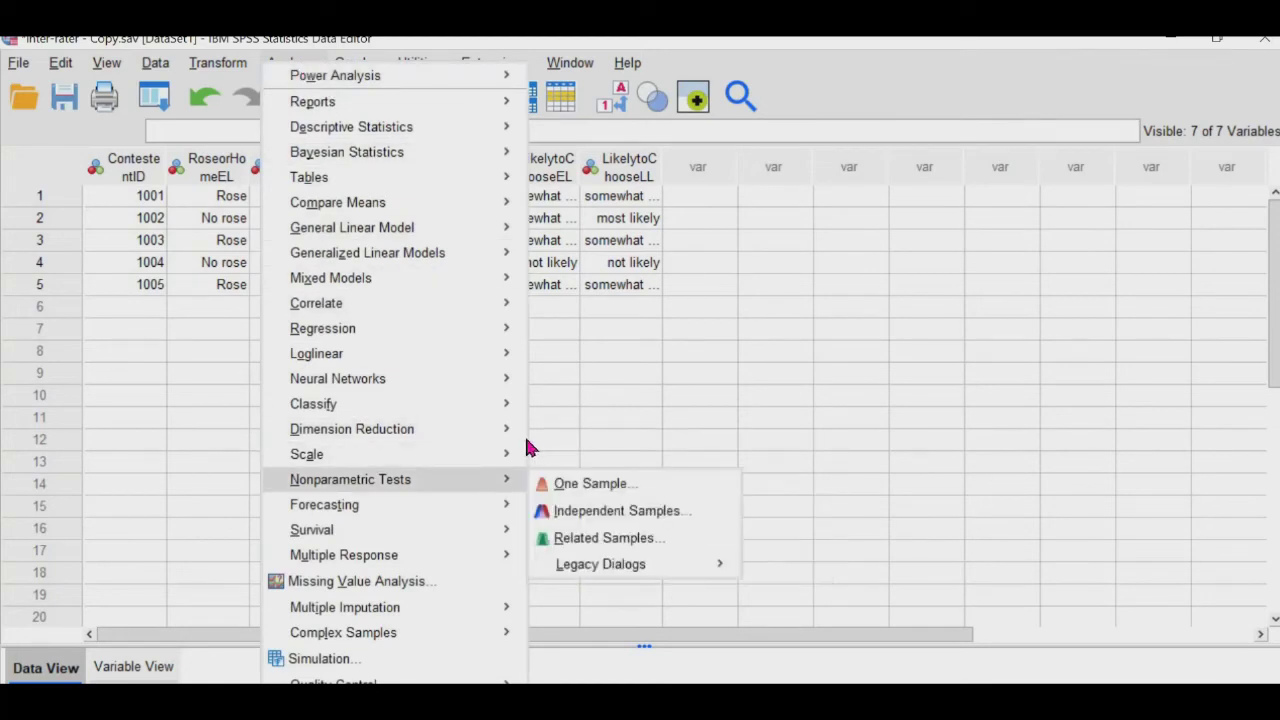
mouse_move(505, 454)
left_click(565, 460)
left_click(853, 215)
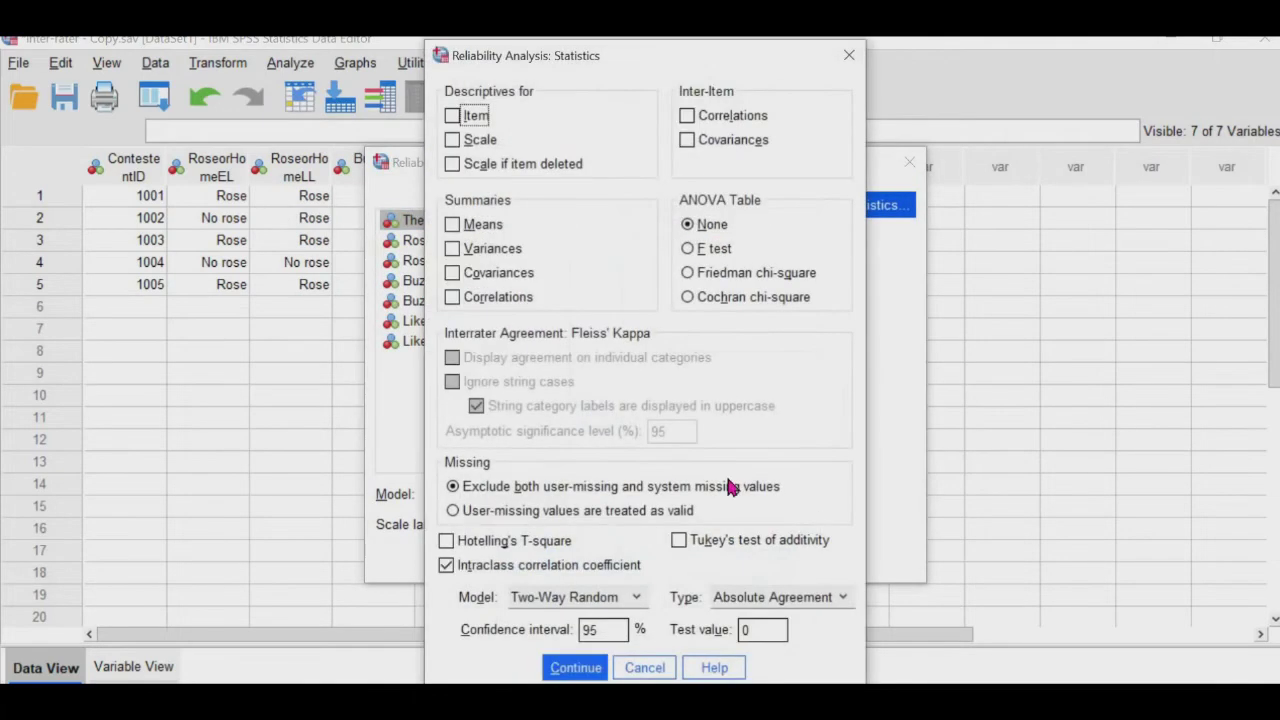
left_click(755, 600)
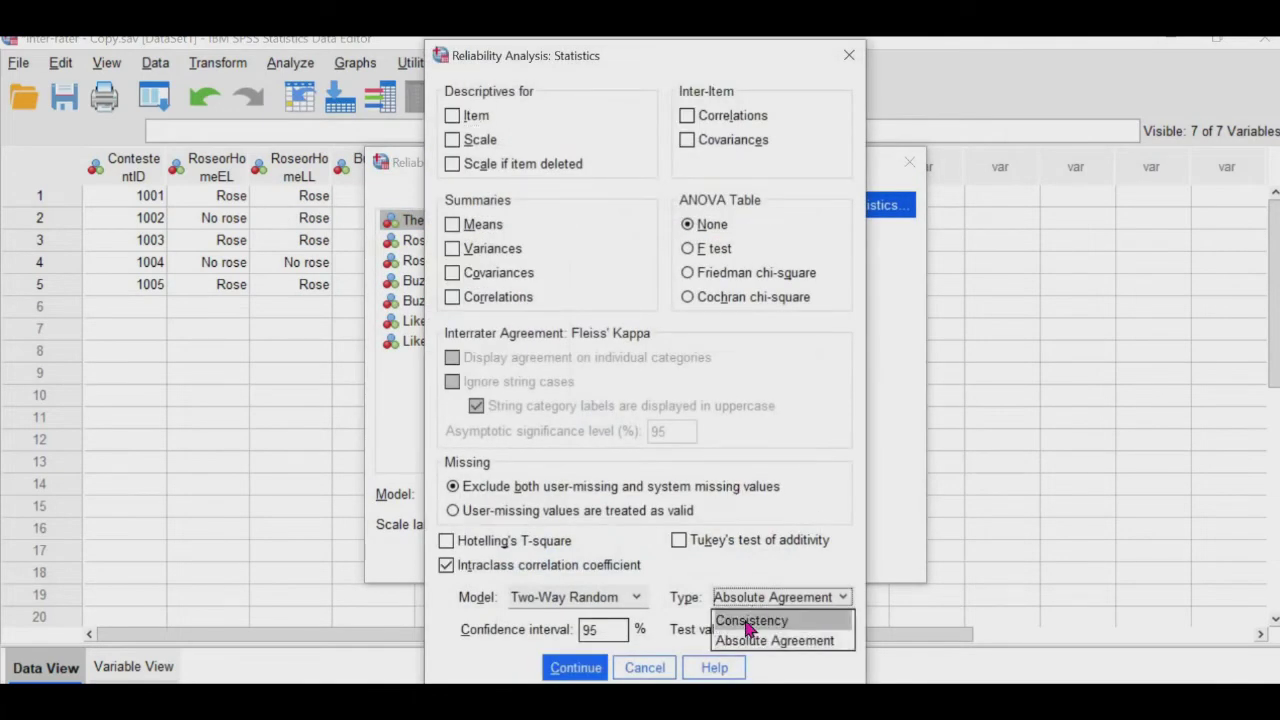
left_click(748, 622)
left_click(575, 668)
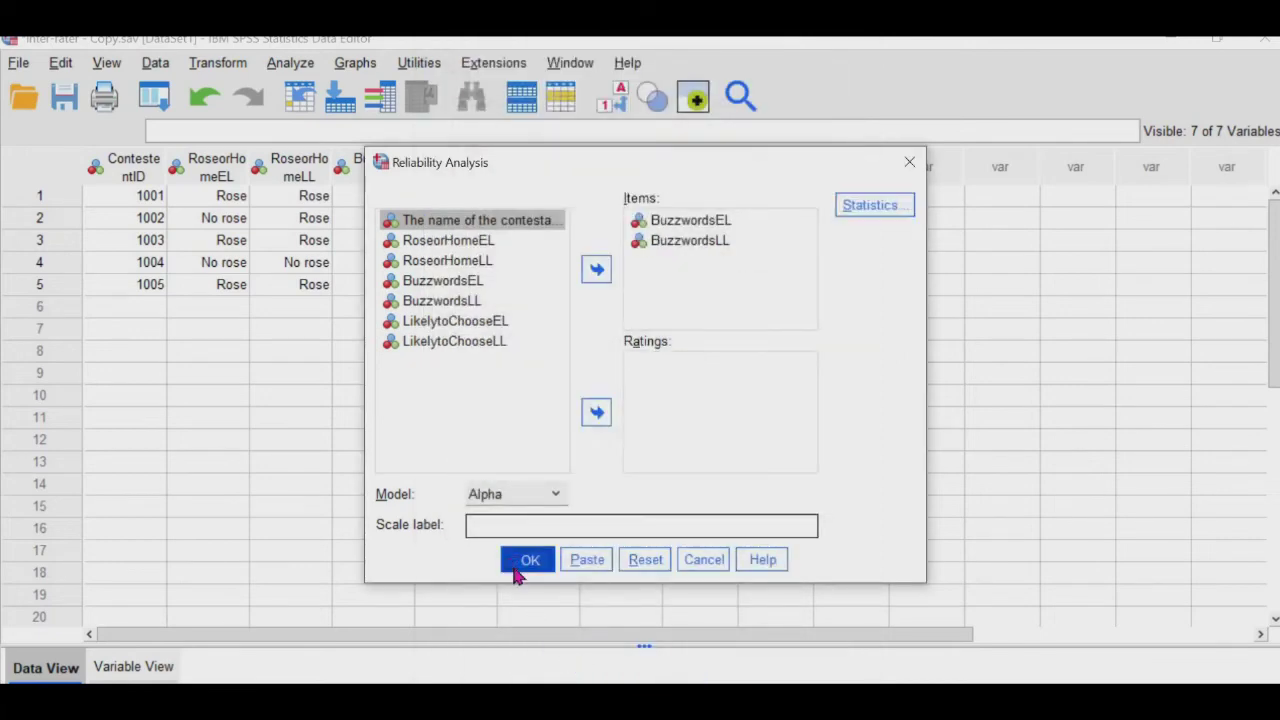
left_click(524, 562)
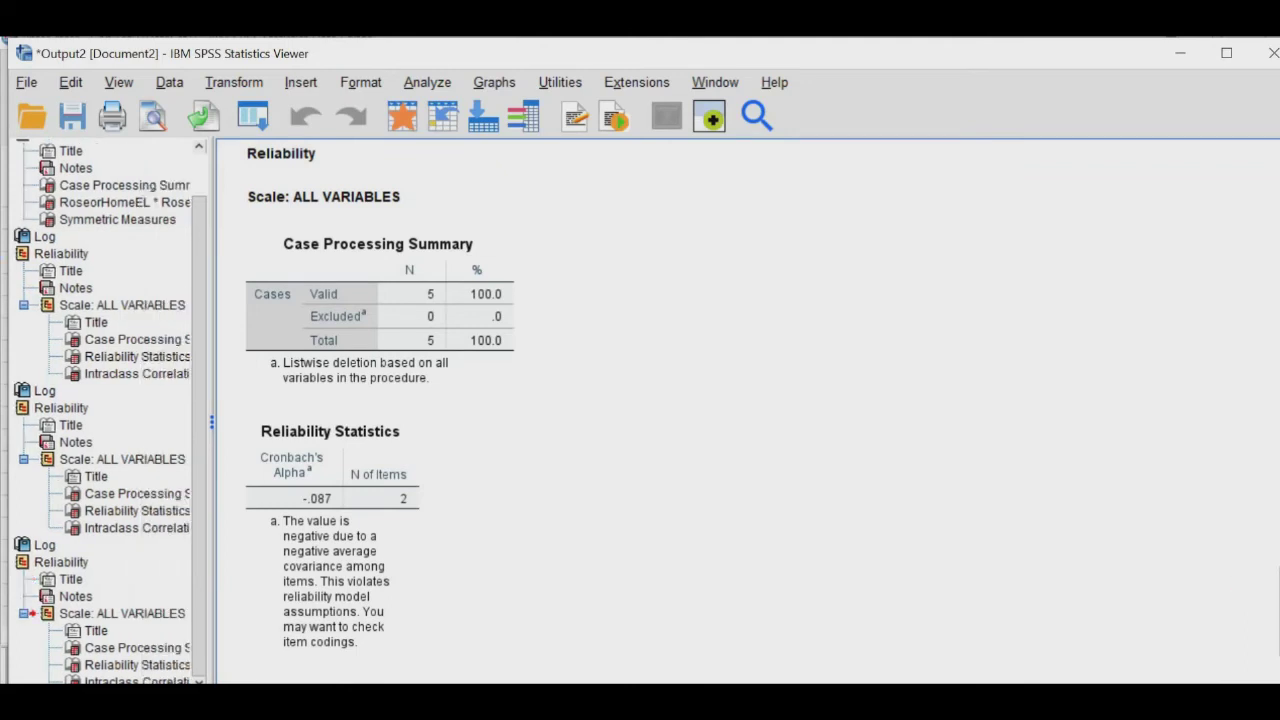
Locate and select the Type C ICC table (-.042 single, -.087 average), then deselect it.
scroll(470, 410, "down", 3)
scroll(470, 410, "up", 2)
scroll(570, 410, "up", 8)
scroll(570, 410, "down", 3)
scroll(570, 410, "up", 2)
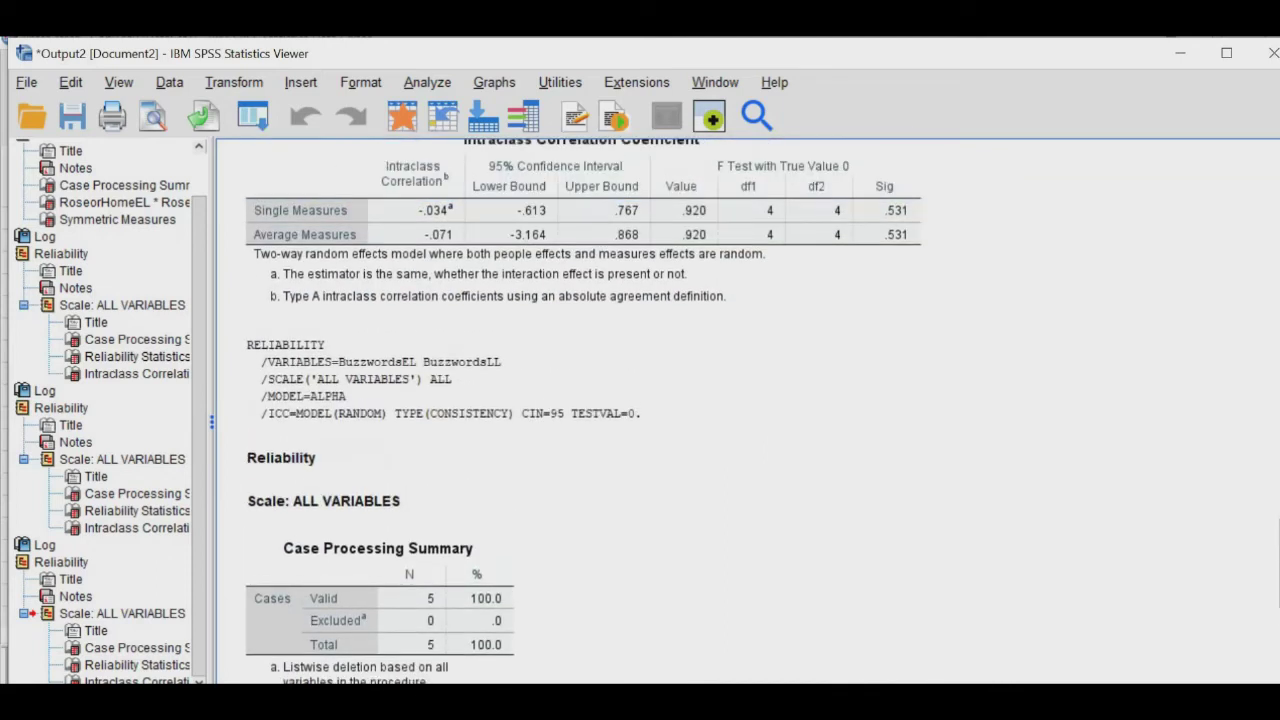
scroll(583, 410, "down", 1)
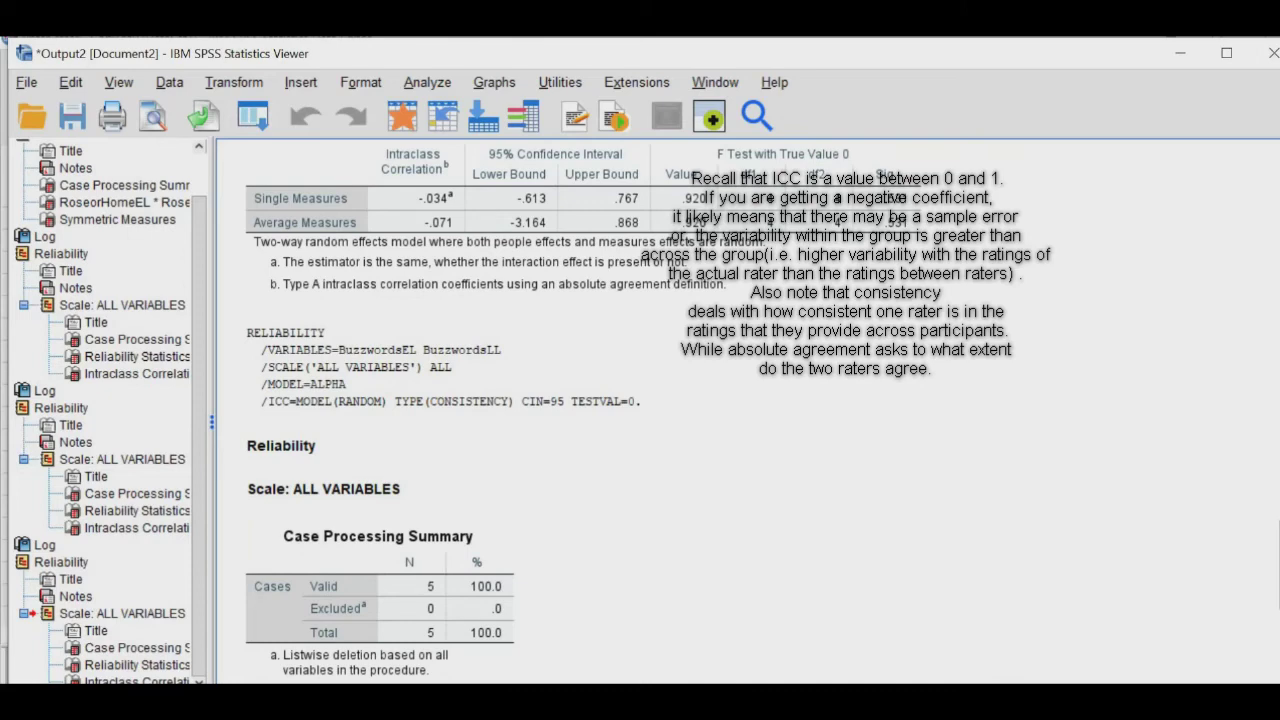
scroll(583, 410, "down", 10)
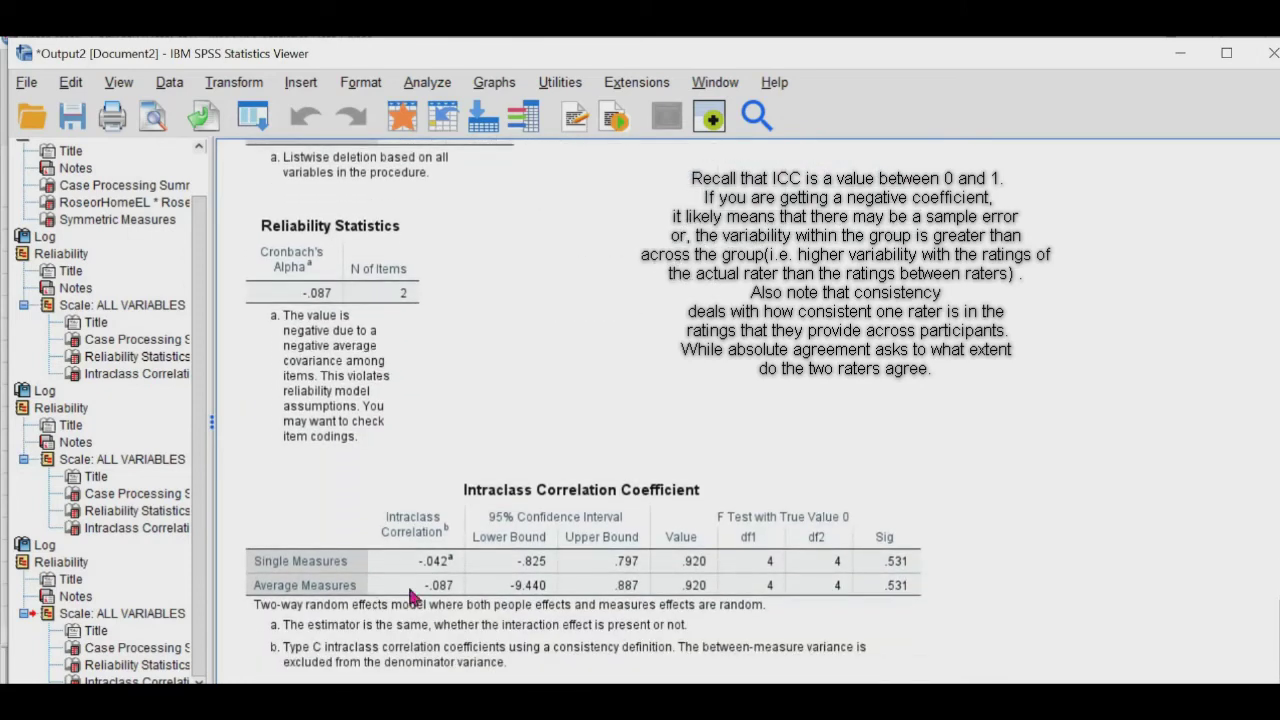
left_click(484, 575)
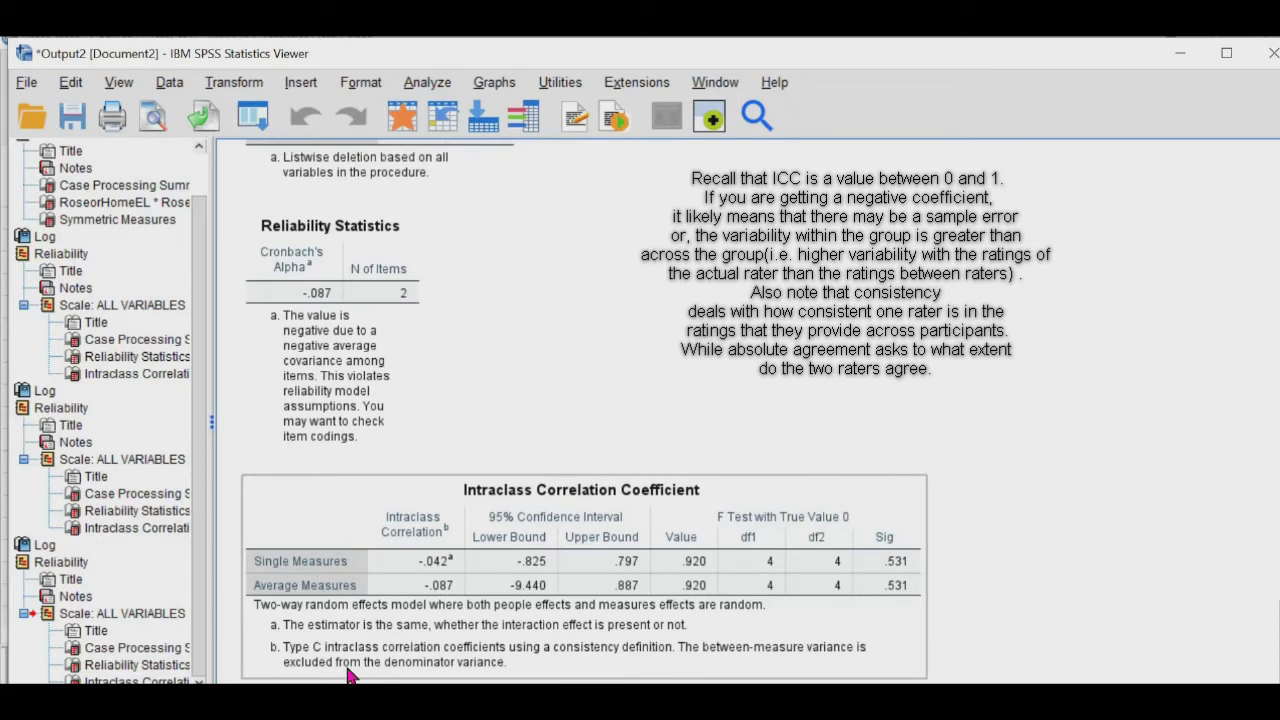
left_click(548, 358)
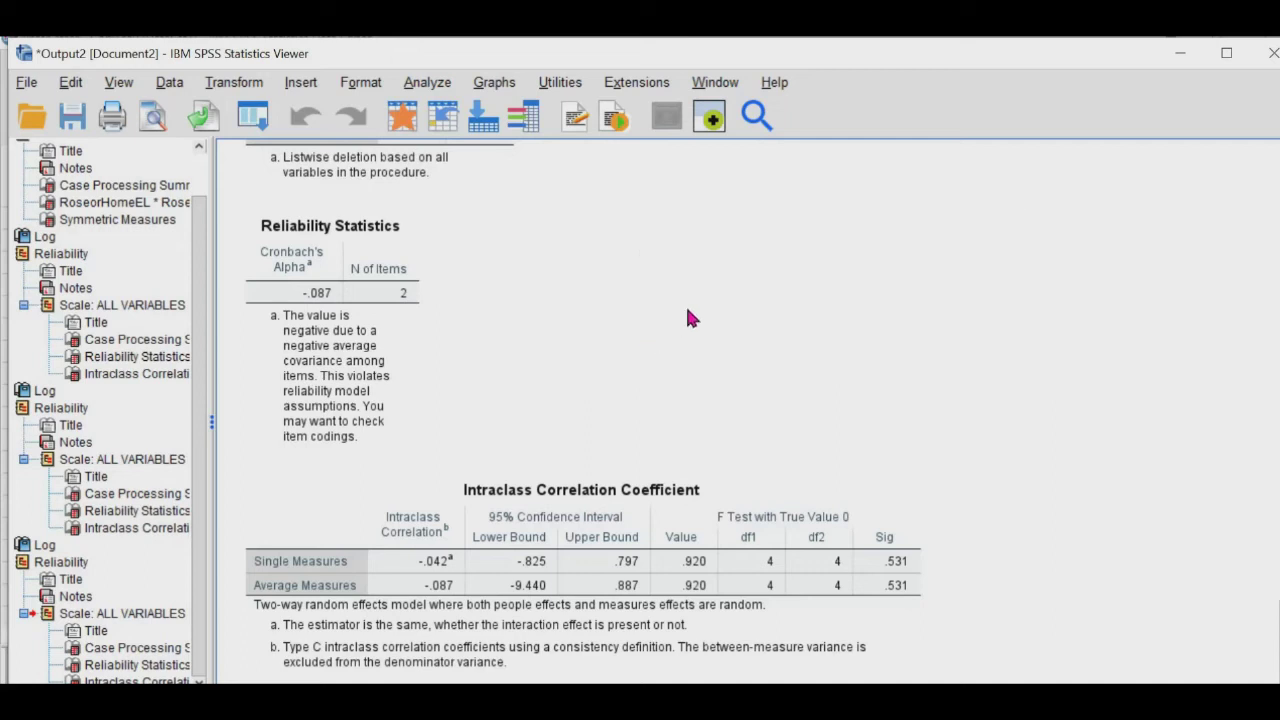
Check LikelytoChooseEL value labels (1.00 Very Unlikely to 5.00 Very Likely), then return to Data View.
left_click(1167, 62)
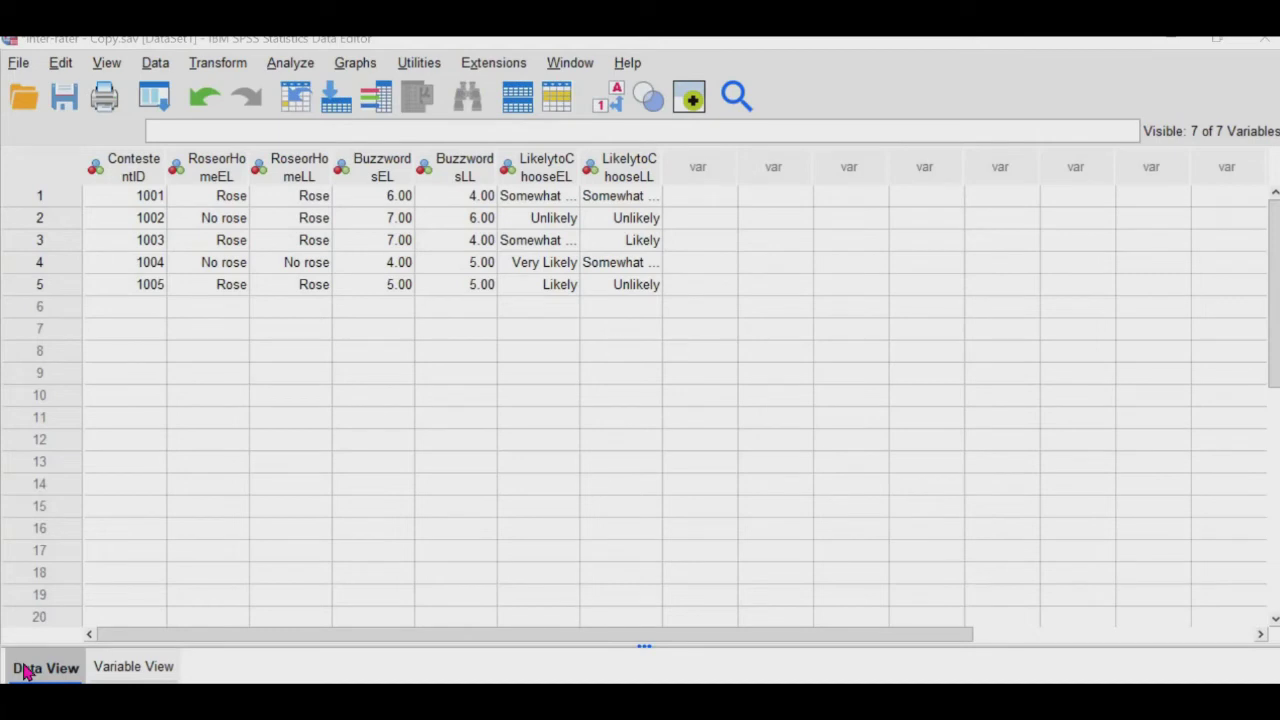
left_click(133, 667)
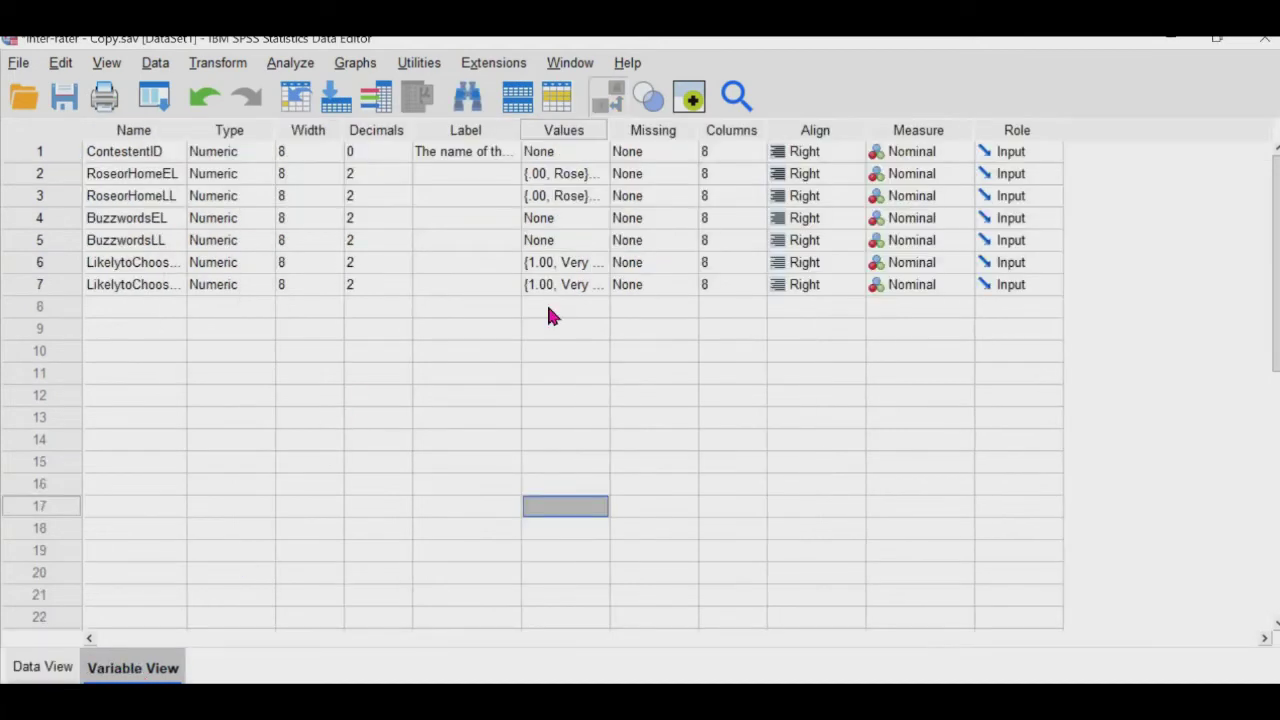
left_click(588, 268)
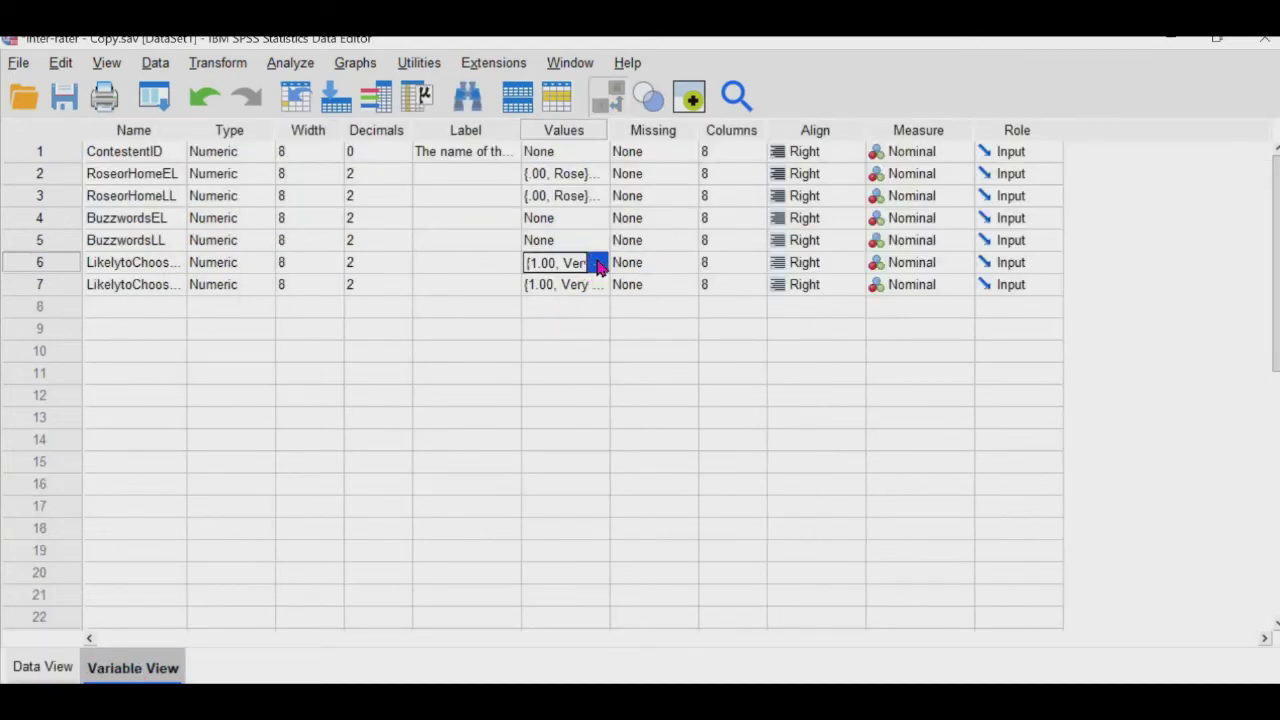
left_click(597, 263)
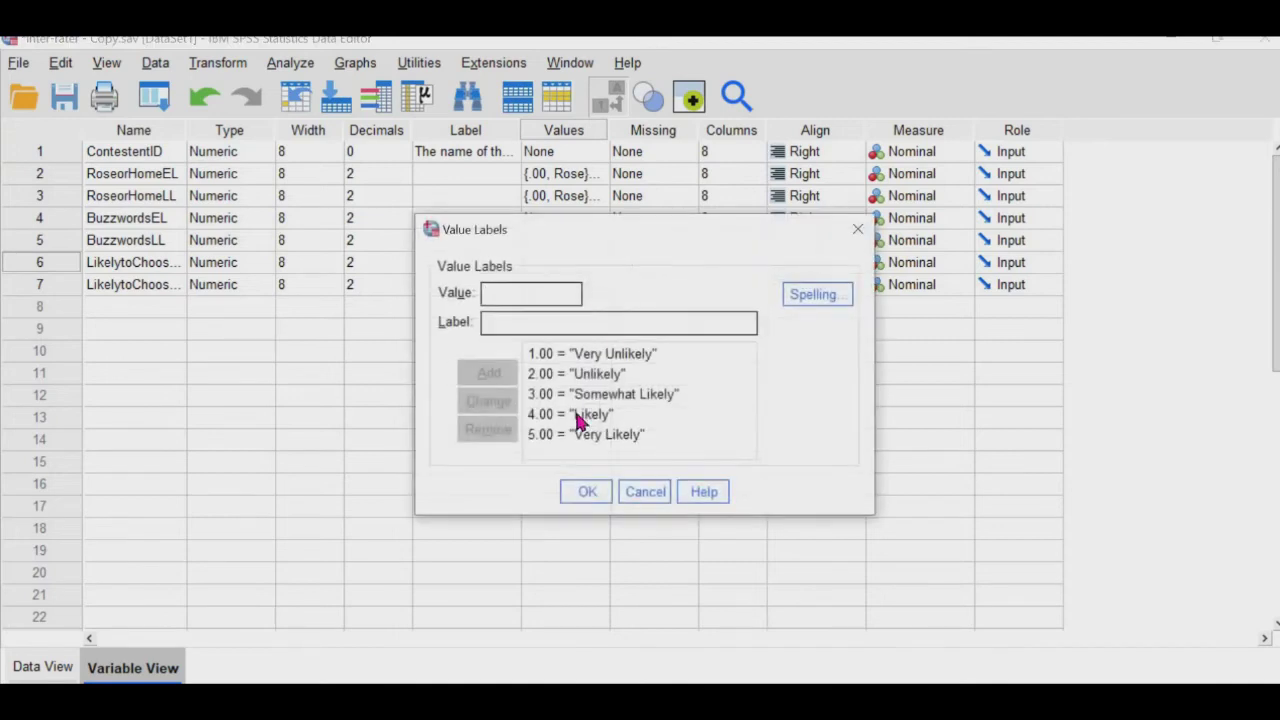
left_click(588, 492)
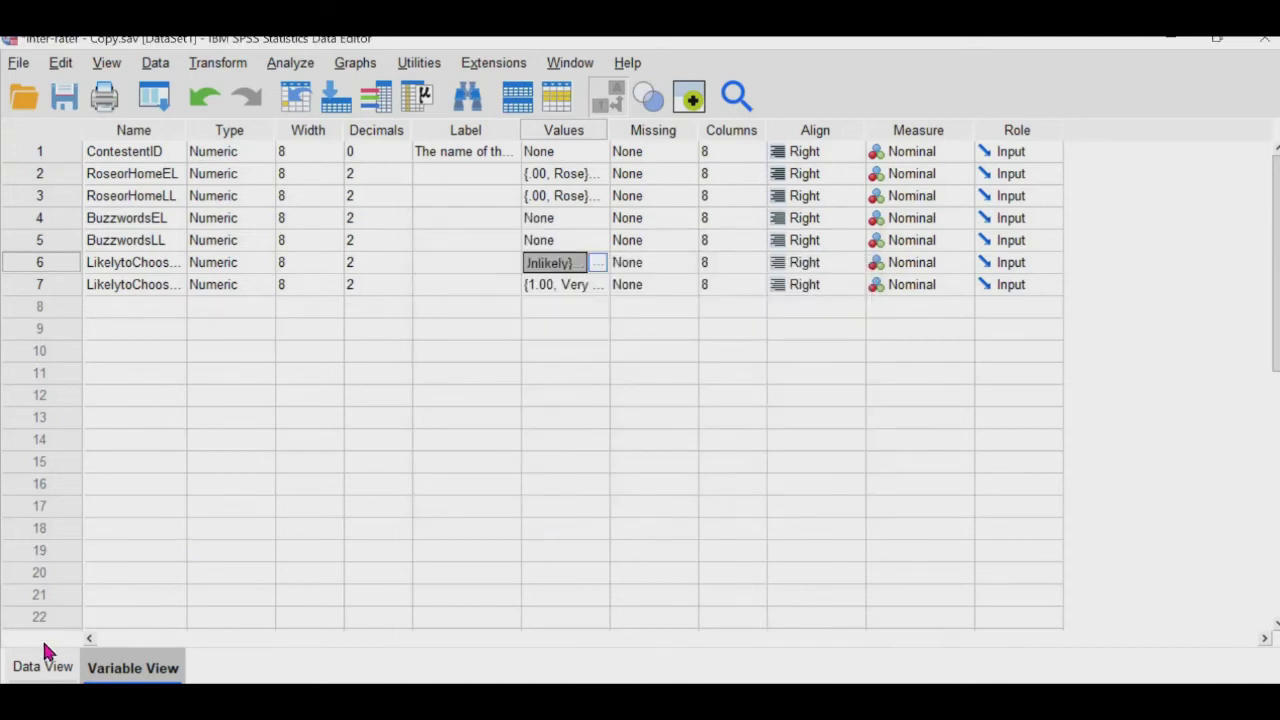
left_click(40, 668)
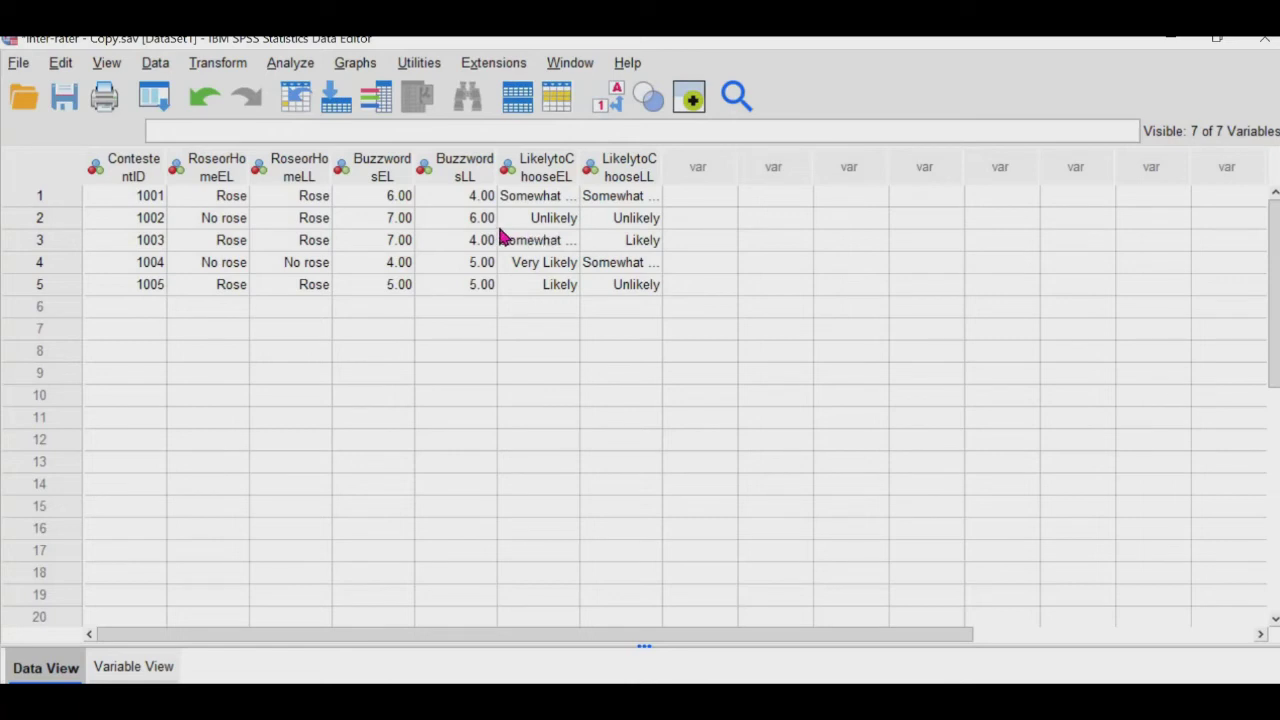
Open Analyze > Scale > Weighted Kappa with LikelytoChooseEL and LikelytoChooseLL as pairwise raters.
left_click(291, 66)
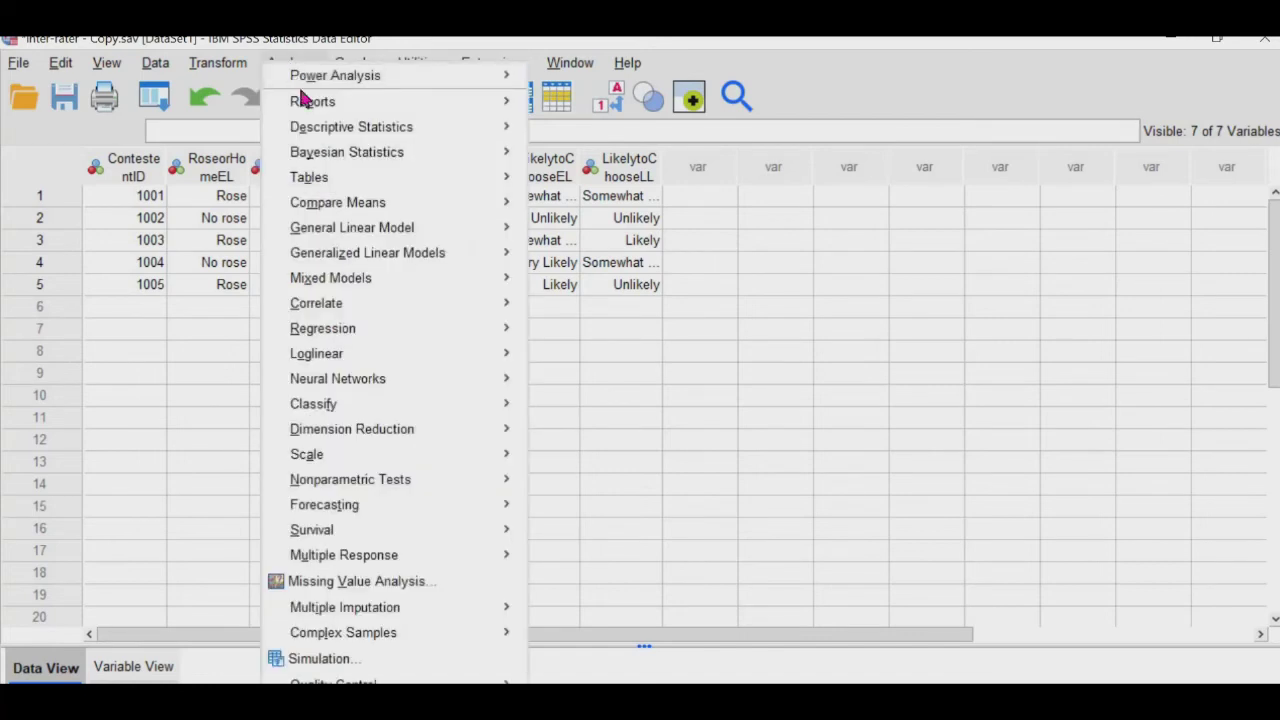
mouse_move(354, 207)
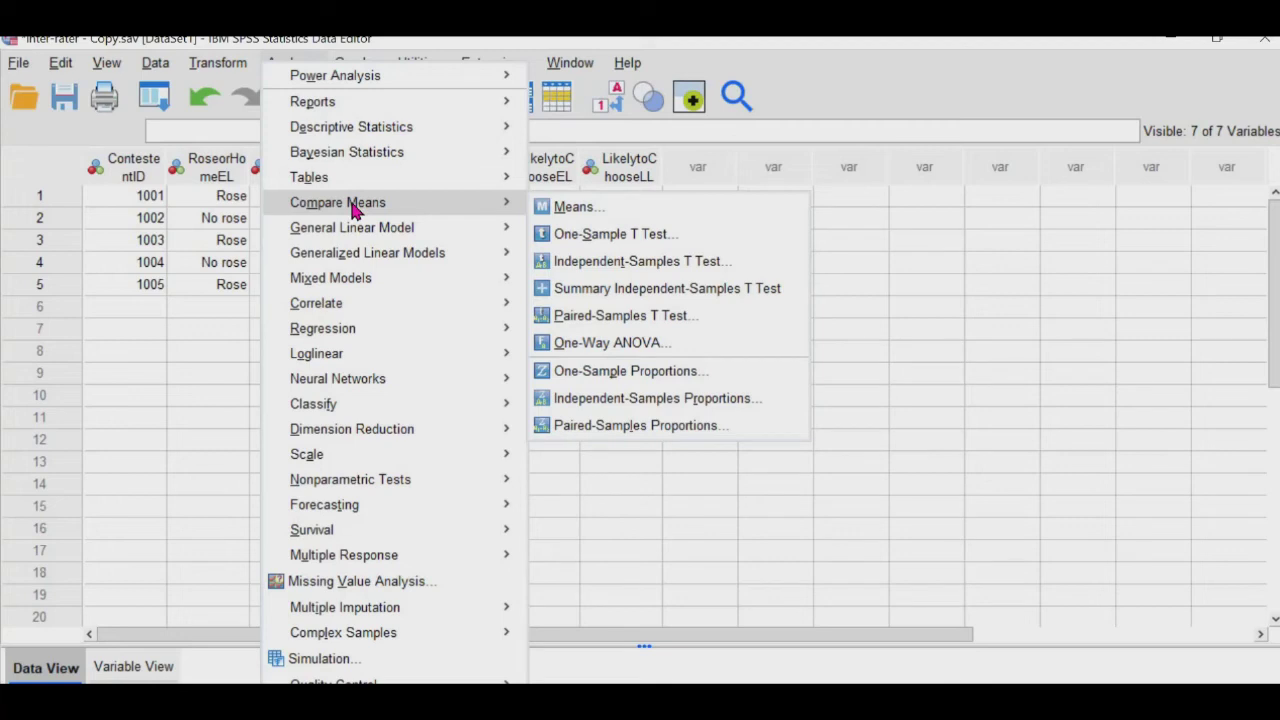
mouse_move(404, 454)
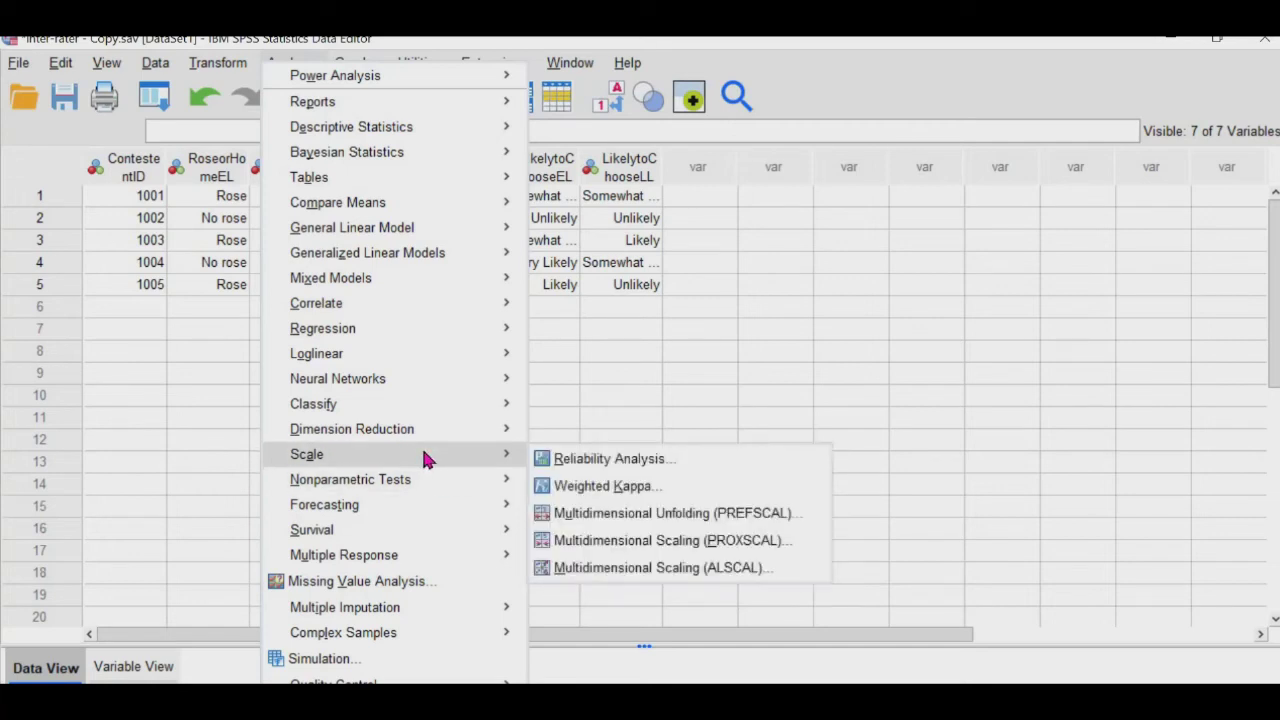
left_click(610, 487)
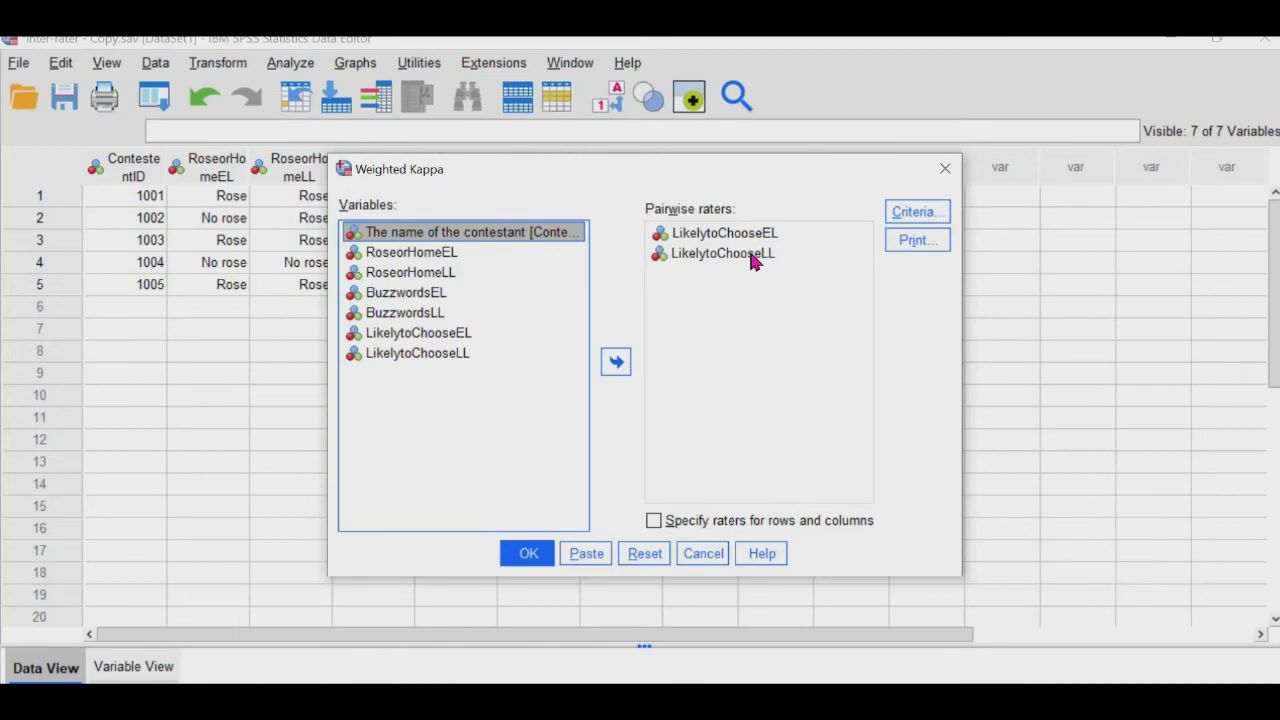
Set the Weighted Kappa criteria to Linear weights.
left_click(927, 213)
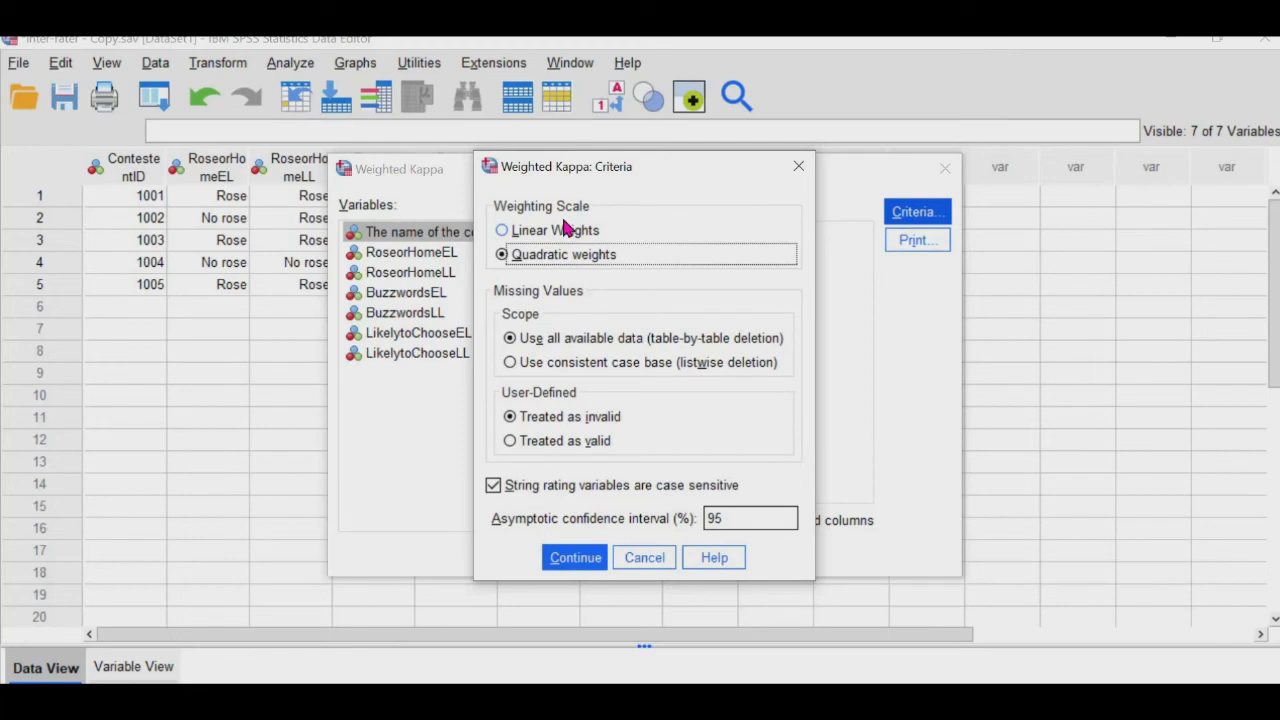
left_click(525, 231)
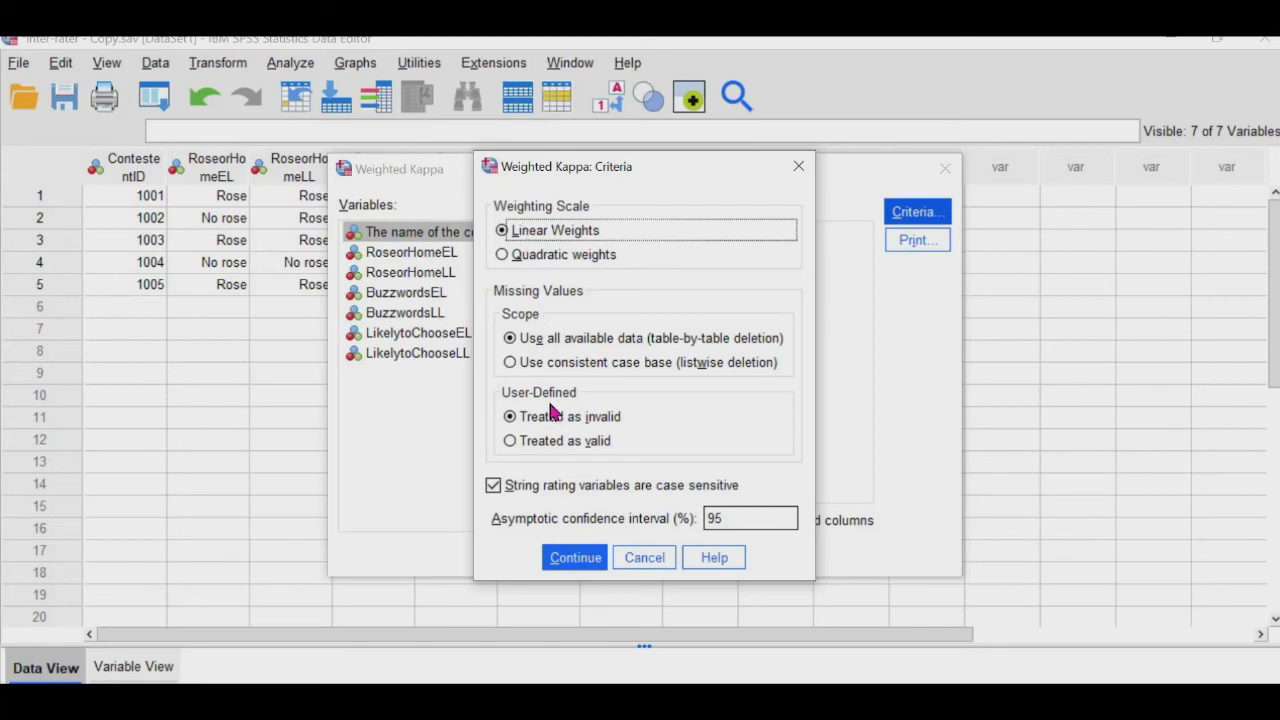
left_click(583, 566)
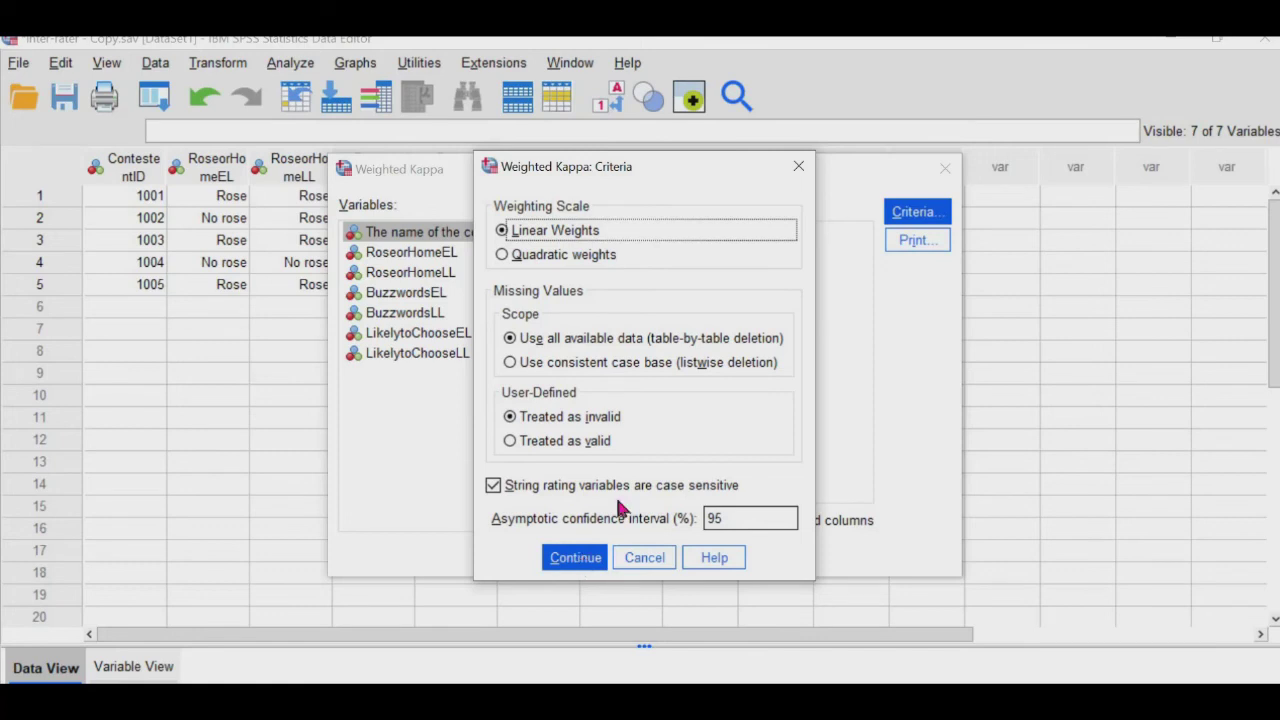
left_click(798, 170)
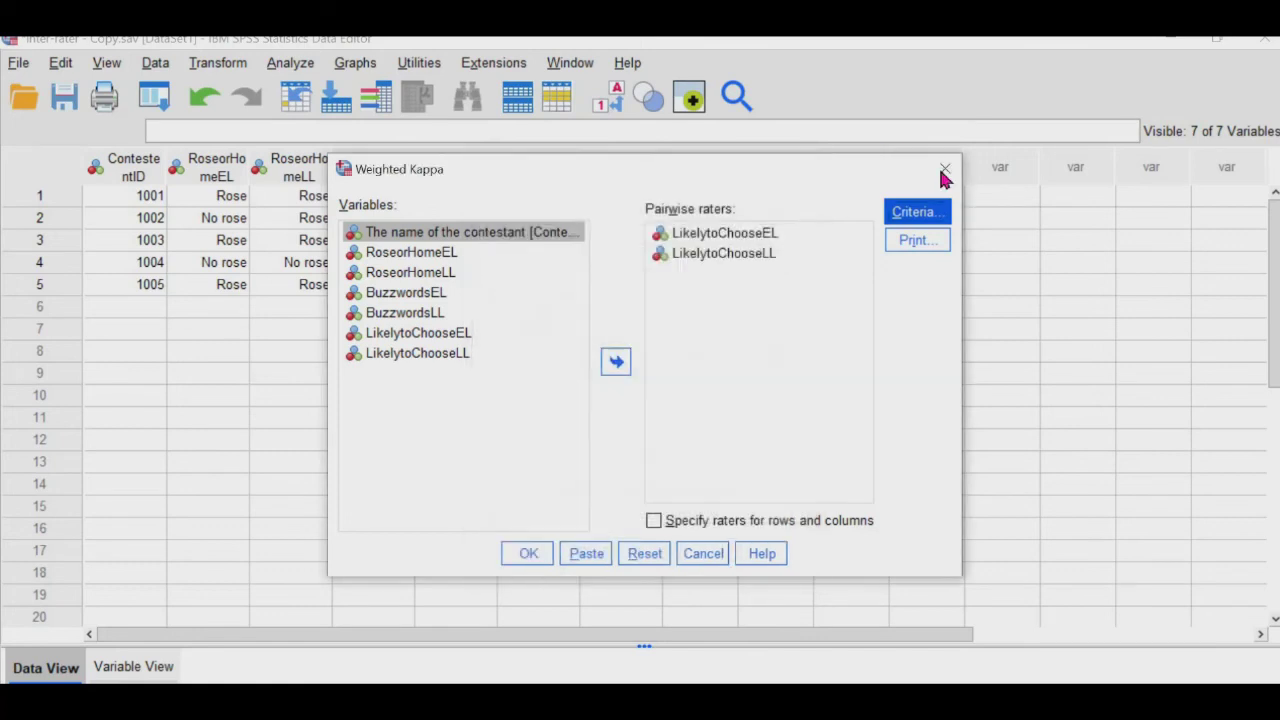
Switch the criteria to Quadratic weights, then close the Weighted Kappa dialog without running it.
left_click(930, 215)
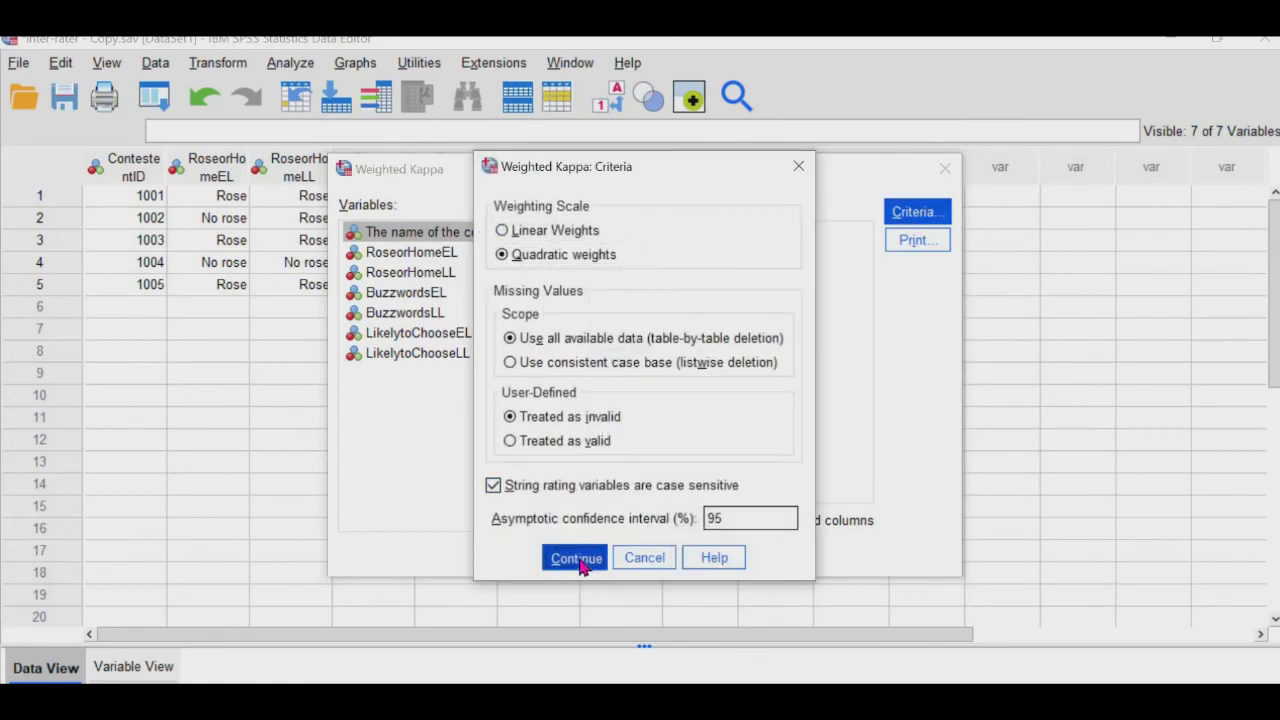
left_click(580, 556)
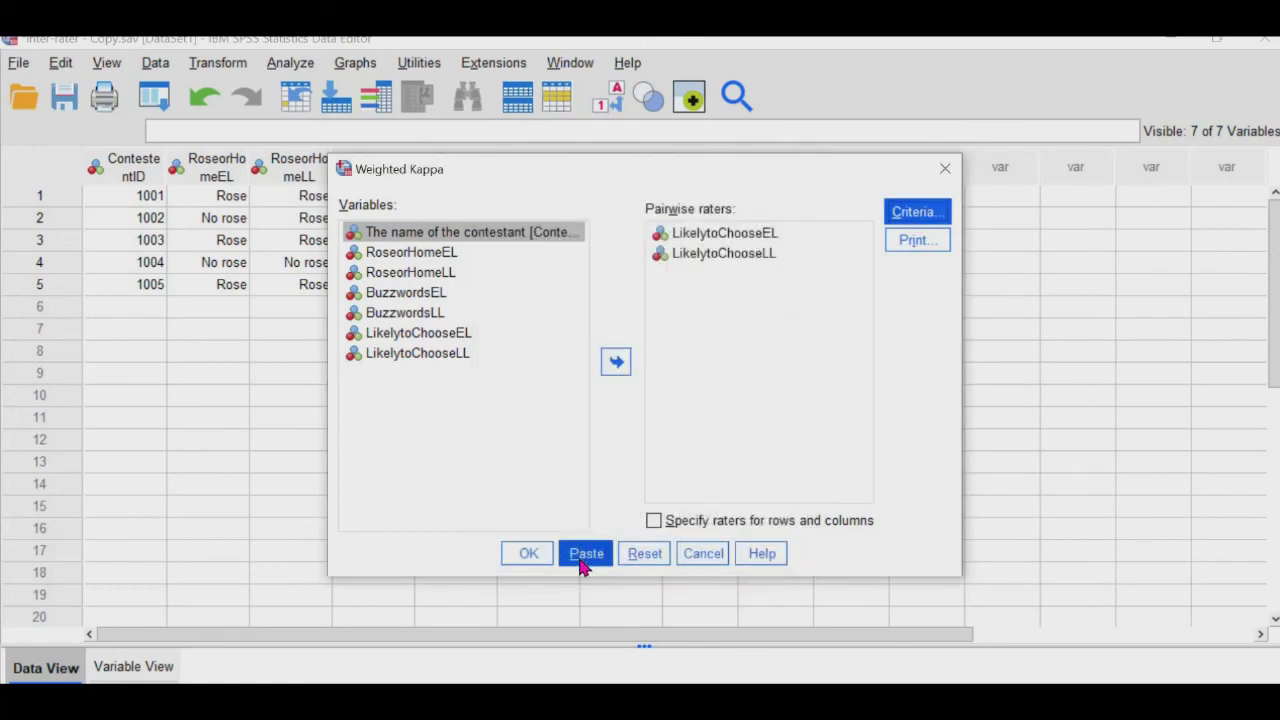
left_click(945, 169)
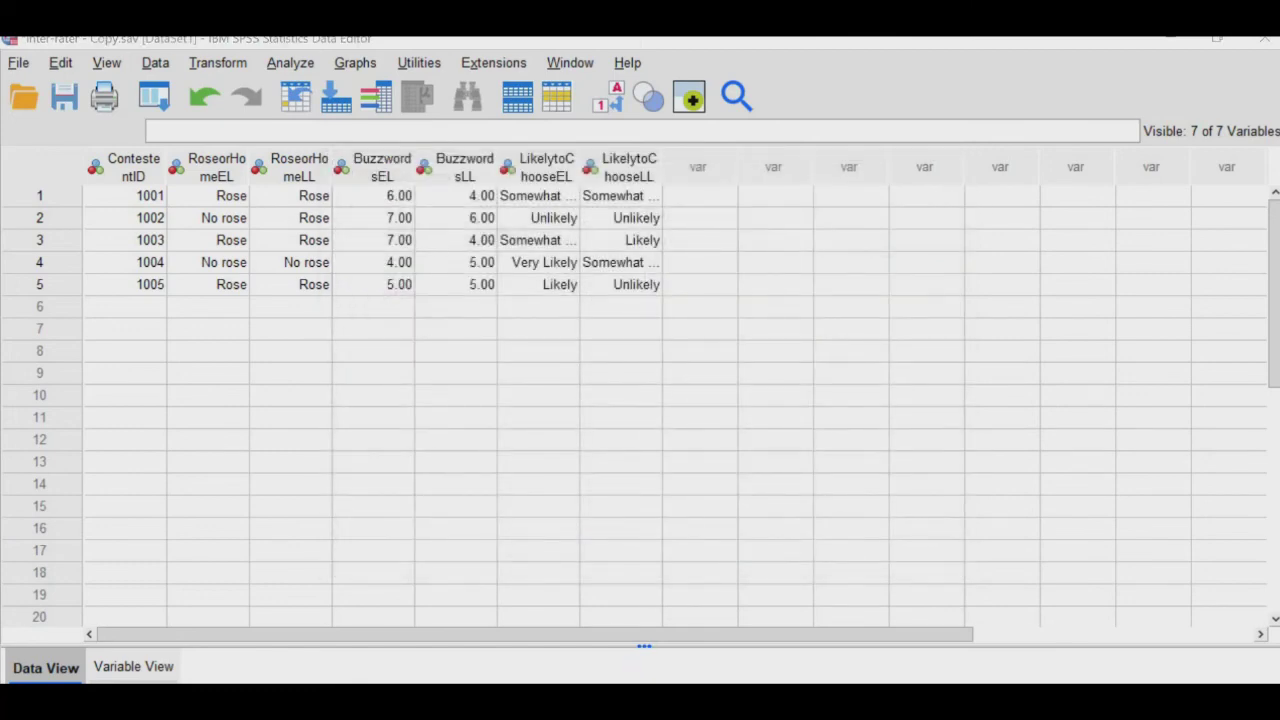
Bring the Output2 Viewer forward to review weighted kappas: .074 linear, .082 quadratic.
mouse_move(575, 682)
left_click(624, 680)
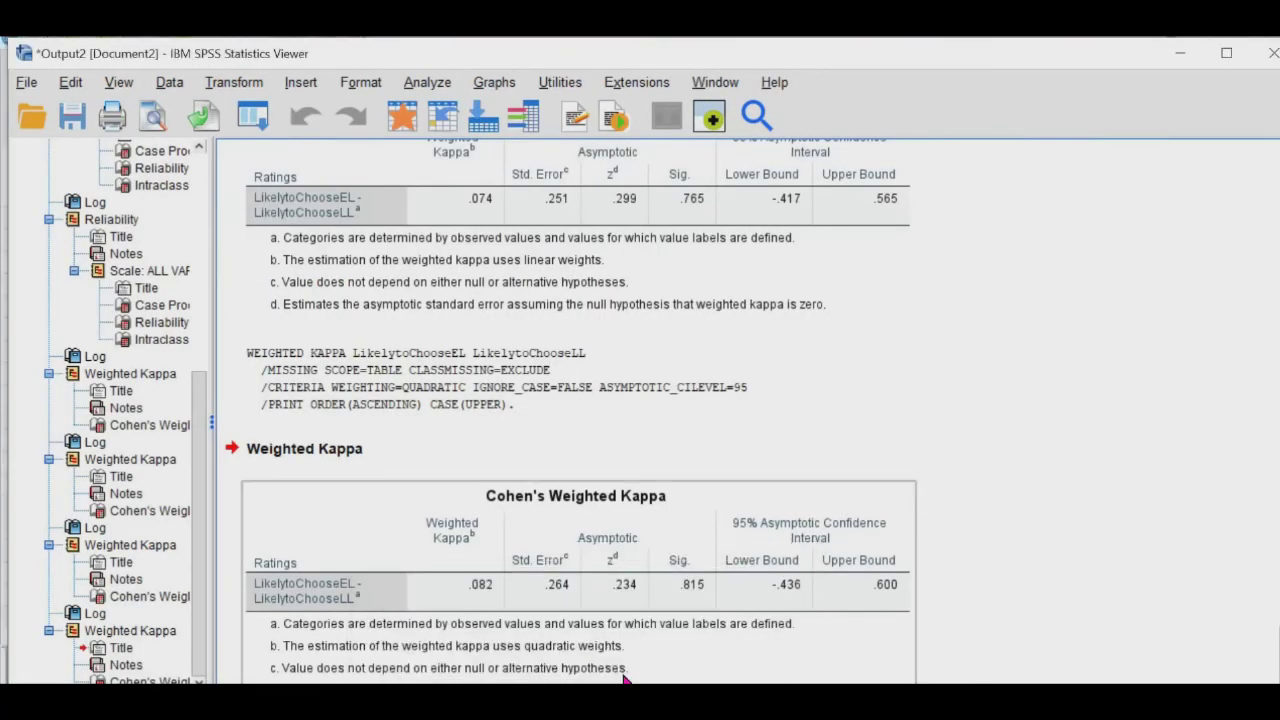